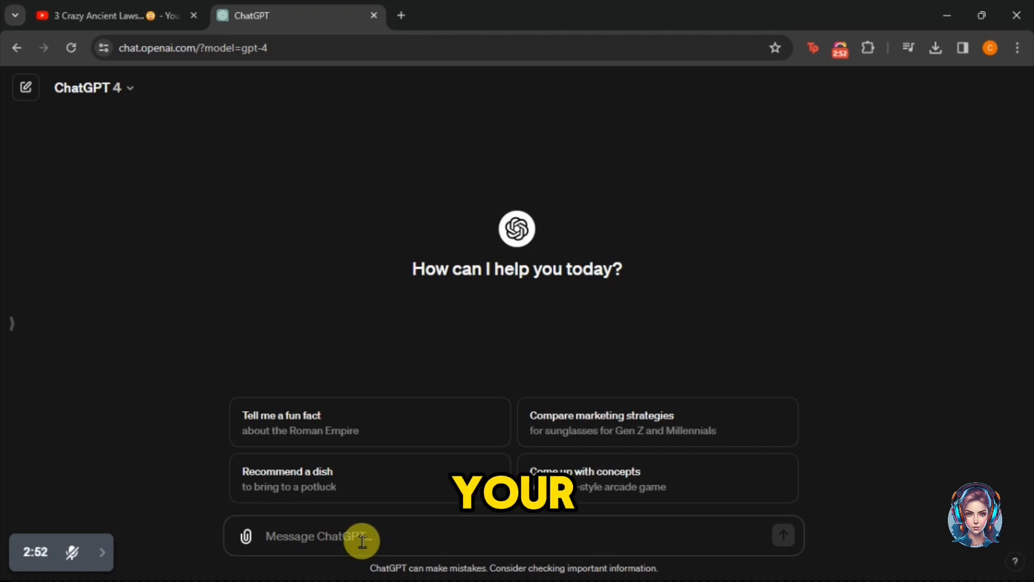
# Step: Paste the ancient China script into a new ChatGPT message, add "rephrase it, make it better" below it, and send the request
pyautogui.hotkey('ctrl', 'v')
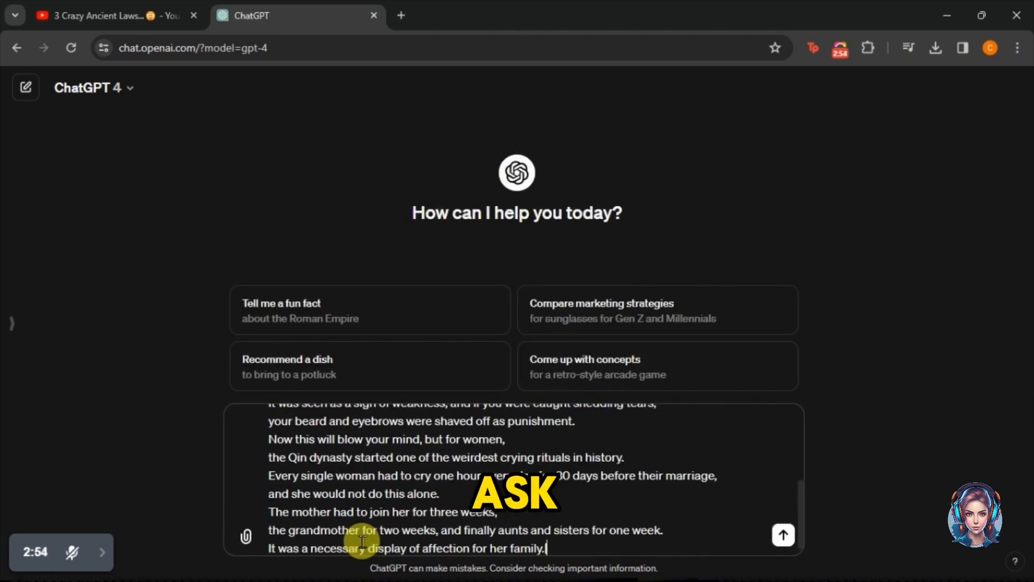
pyautogui.hotkey('shift', 'Return')
pyautogui.hotkey('shift', 'Return')
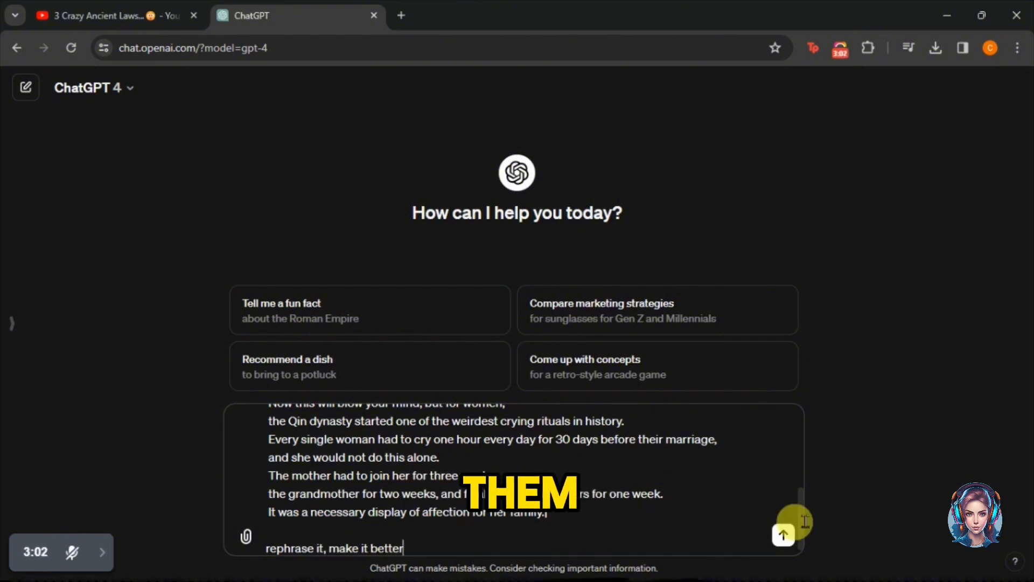
pyautogui.click(785, 534)
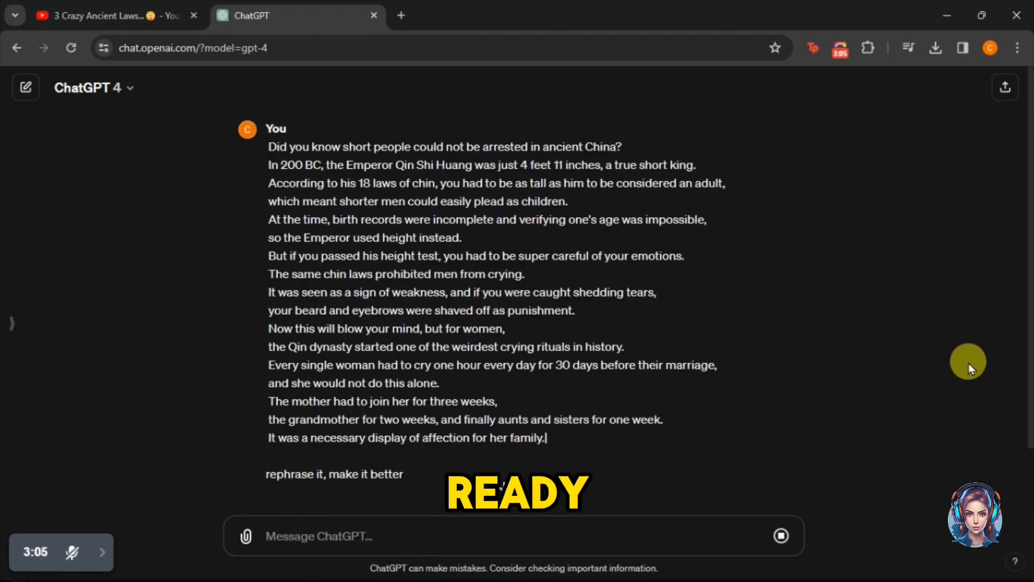
pyautogui.click(386, 246)
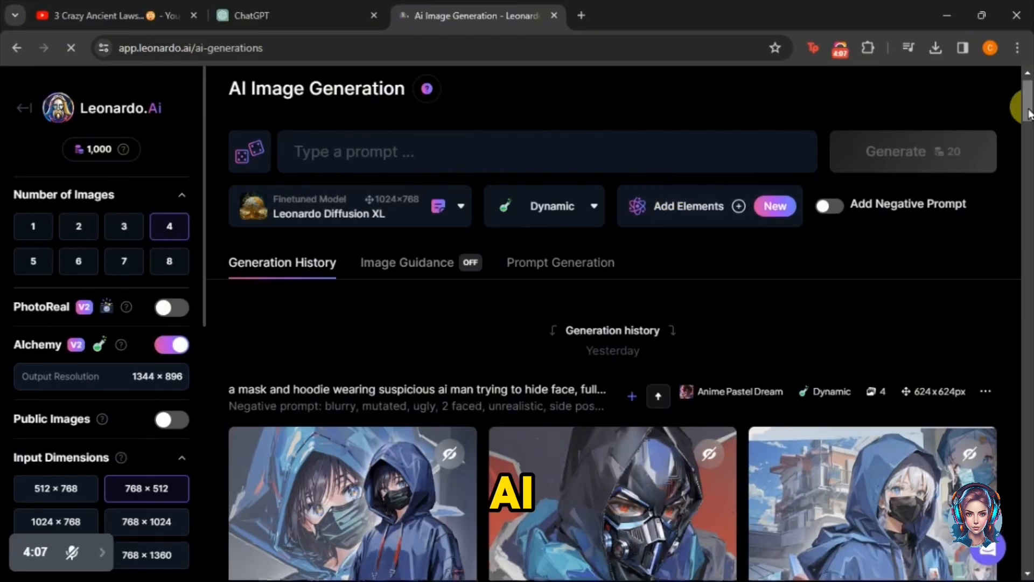
# Step: Enter the image prompt "An ancient man, who looks like an ancient historical narraotor, ancient get up, looking straight in camera, ready to narrate"
pyautogui.click(677, 184)
pyautogui.write('A')
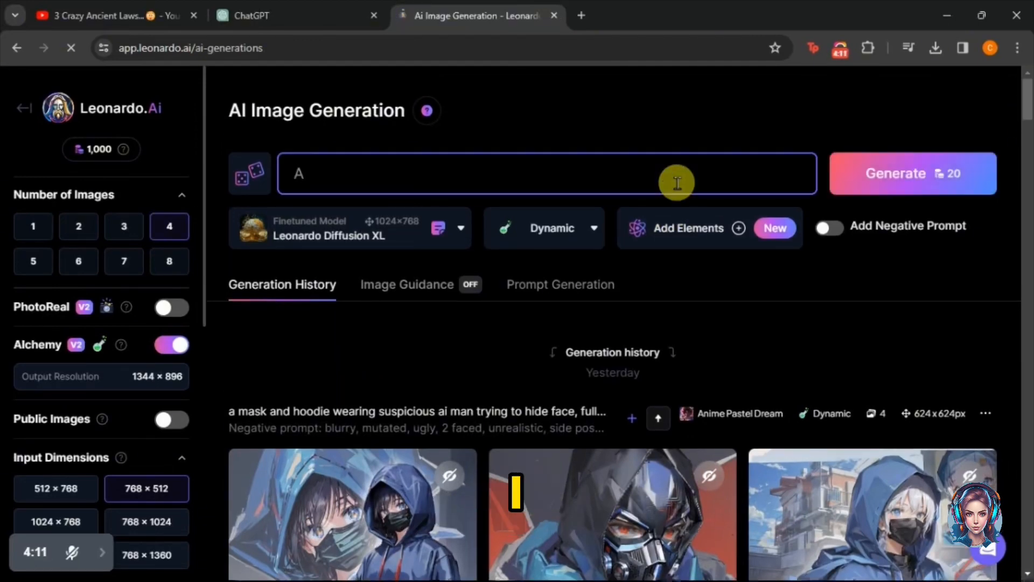
pyautogui.write('n ancient man, who')
pyautogui.write(' looks like an ancient historic')
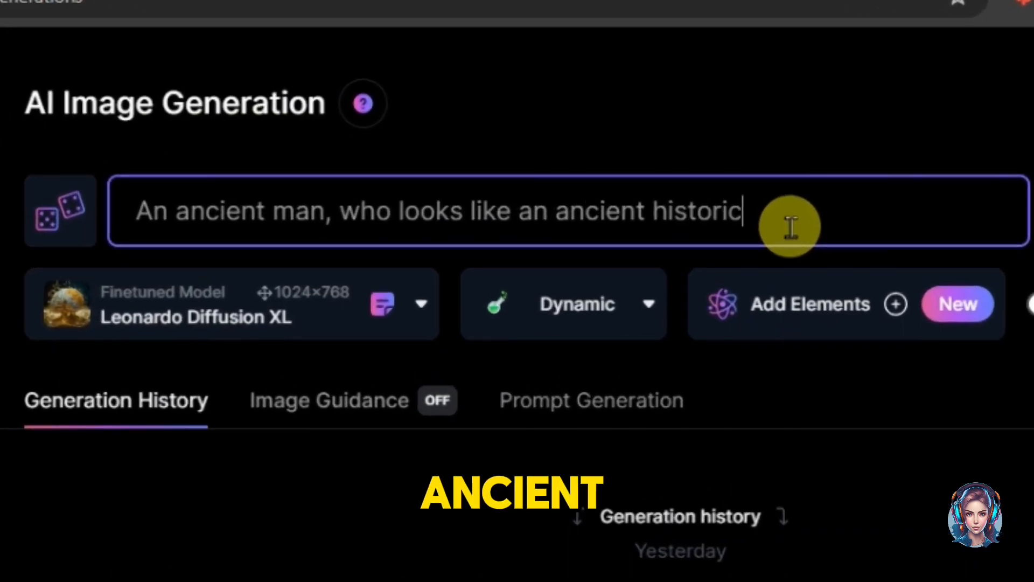
pyautogui.write('al narraotor, ancient get up, looking straight in camera, ready to narrate')
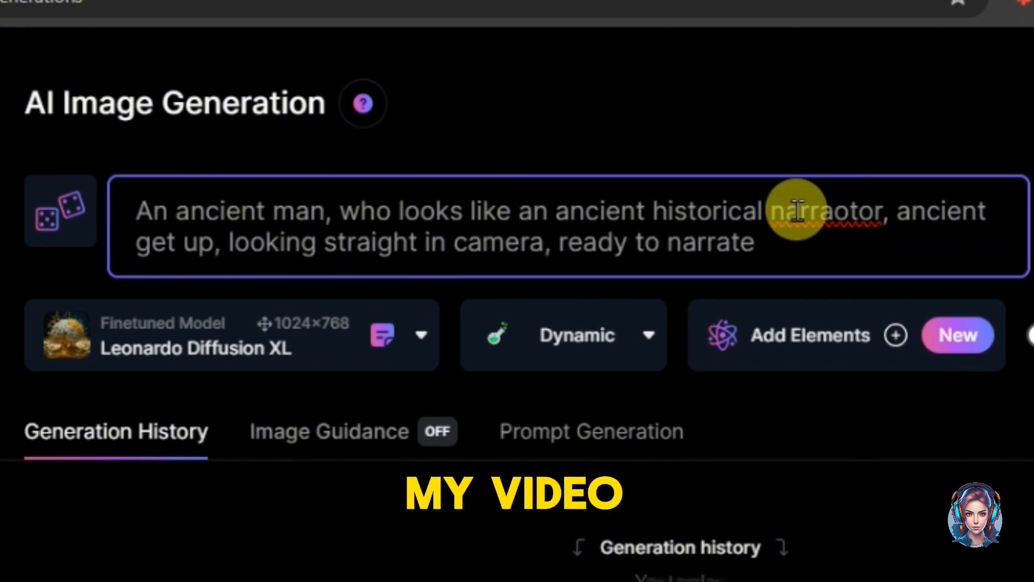
# Step: Correct the misspelled word in the image prompt to "narrator" and append ", 4k image" at its end
pyautogui.rightClick(797, 210)
pyautogui.click(889, 237)
pyautogui.write(', 4k i')
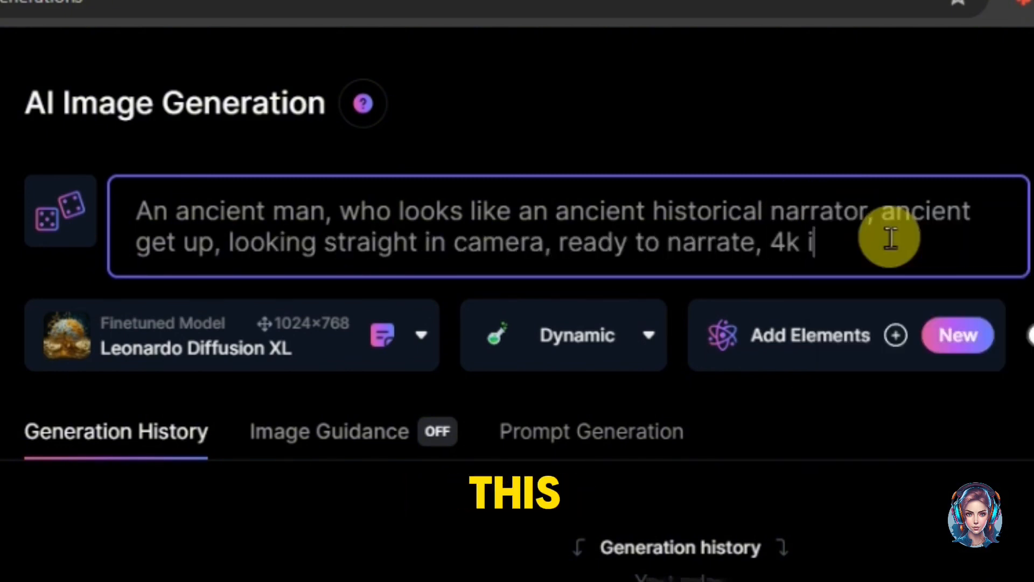
pyautogui.write('mage')
pyautogui.hotkey('ctrl', 'a')
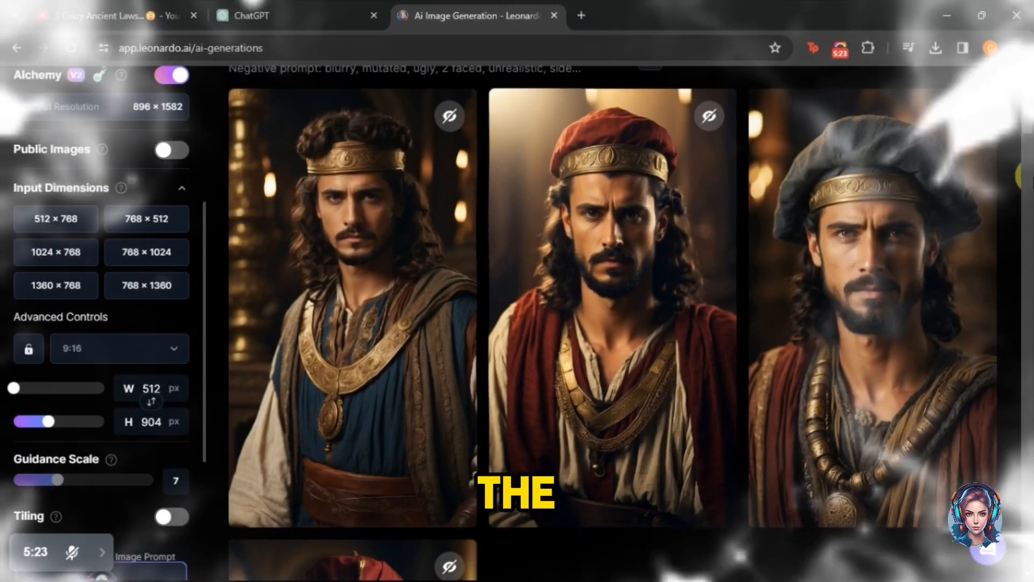
# Step: Compare the generated narrator portraits at full size and download the one with the red cap
pyautogui.click(669, 215)
pyautogui.click(815, 312)
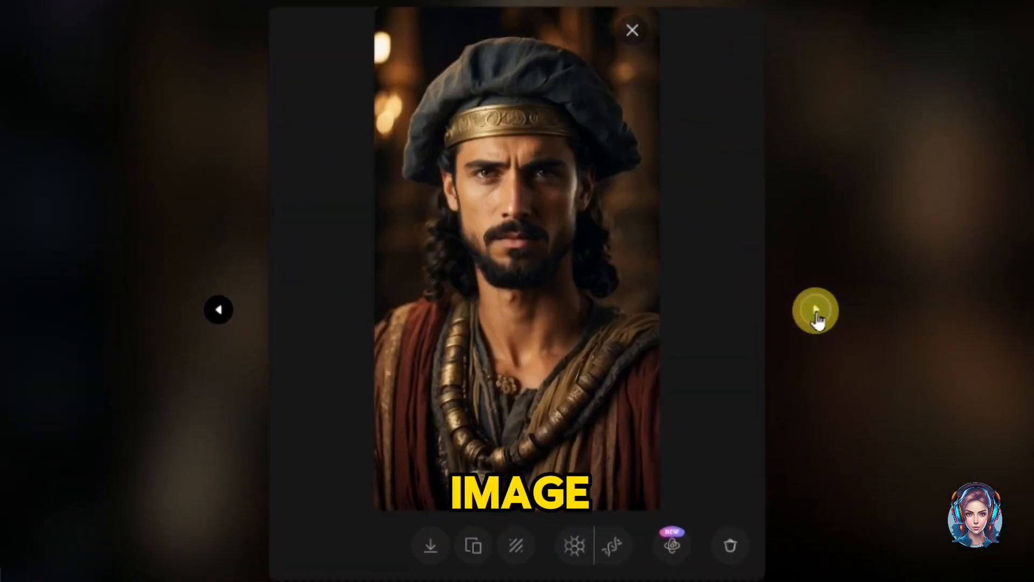
pyautogui.click(219, 312)
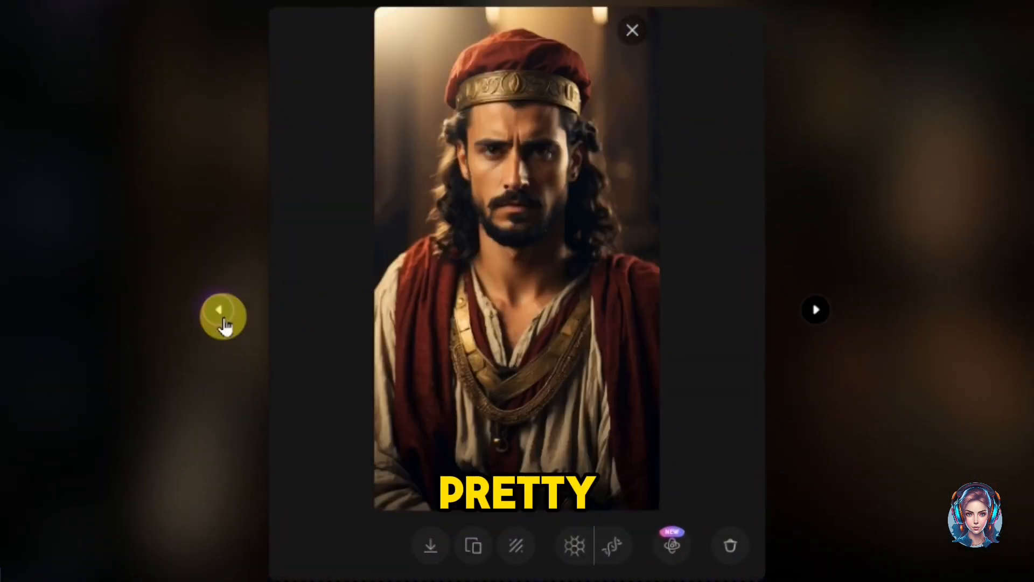
pyautogui.click(431, 545)
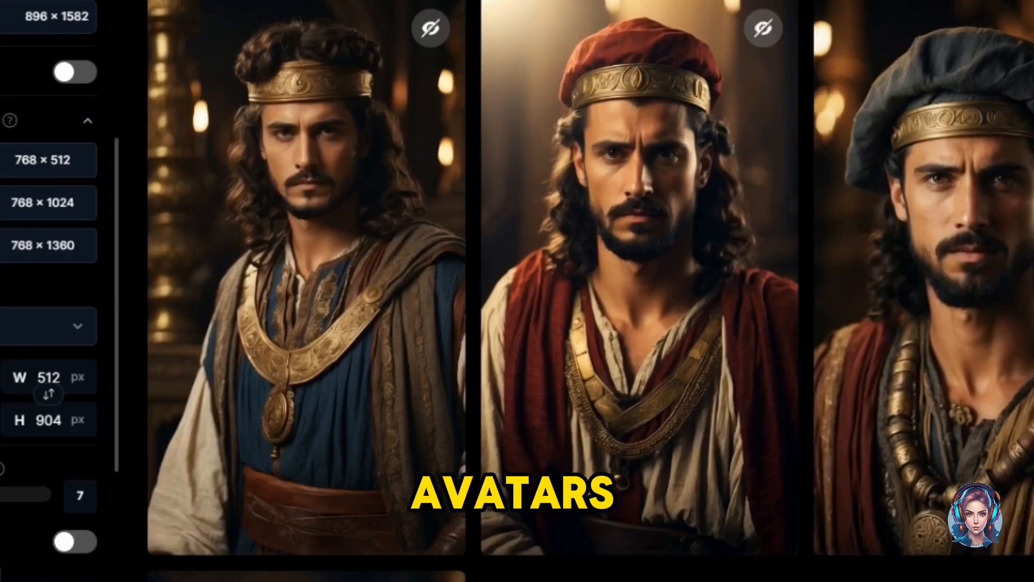
# Step: Switch to ChatGPT and copy the phrase "people of short stature" from the rewritten script
pyautogui.scroll(-5, 592, 290)
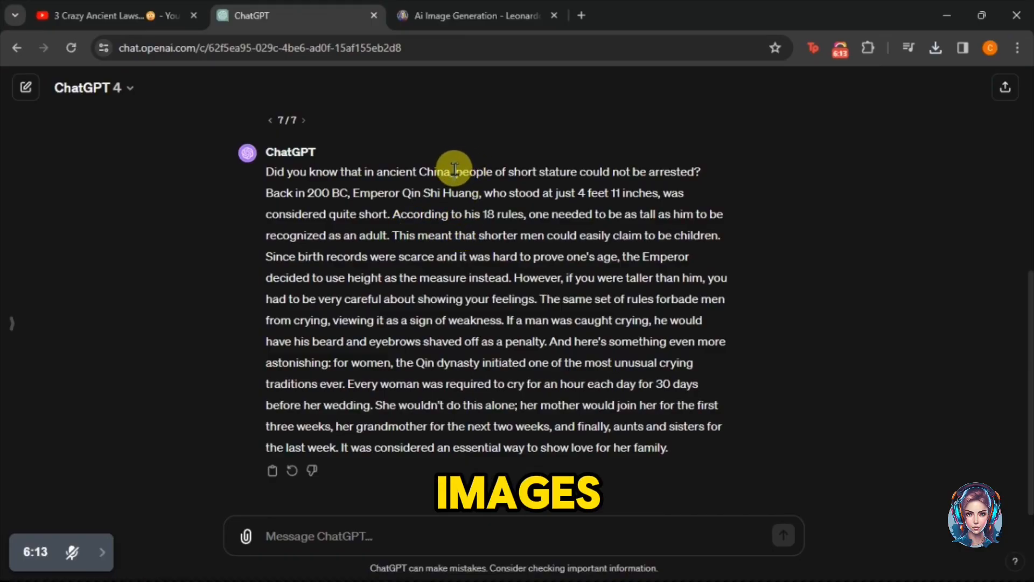
pyautogui.moveTo(454, 168); pyautogui.dragTo(580, 172)
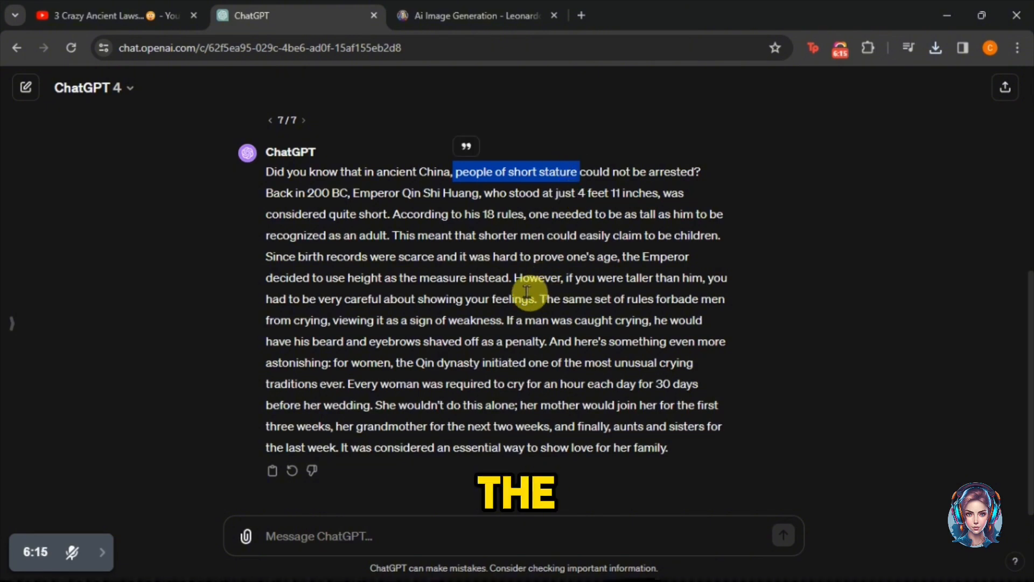
pyautogui.rightClick(538, 171)
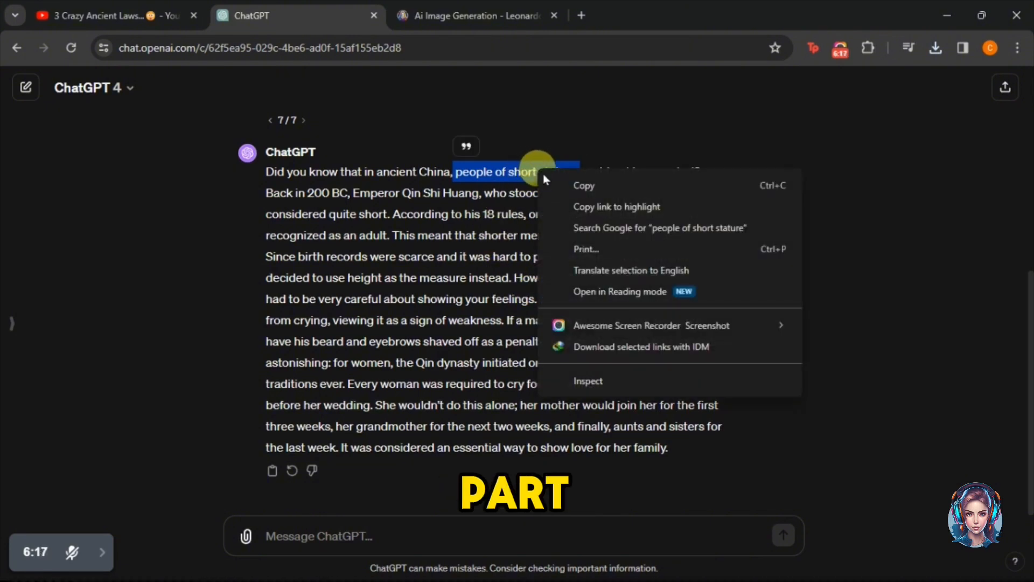
pyautogui.click(568, 180)
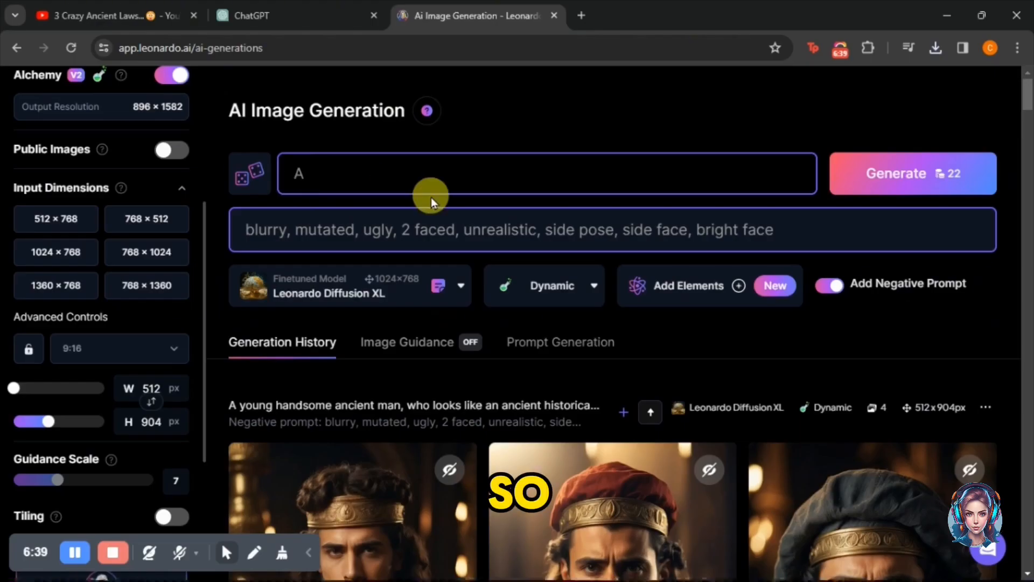
# Step: Write an image prompt for an ancient emperor, adult but of short height, surrounded by more people of tall height
pyautogui.write('n ancient emperor of a short height, he is adult but with a short heaight, he is surr')
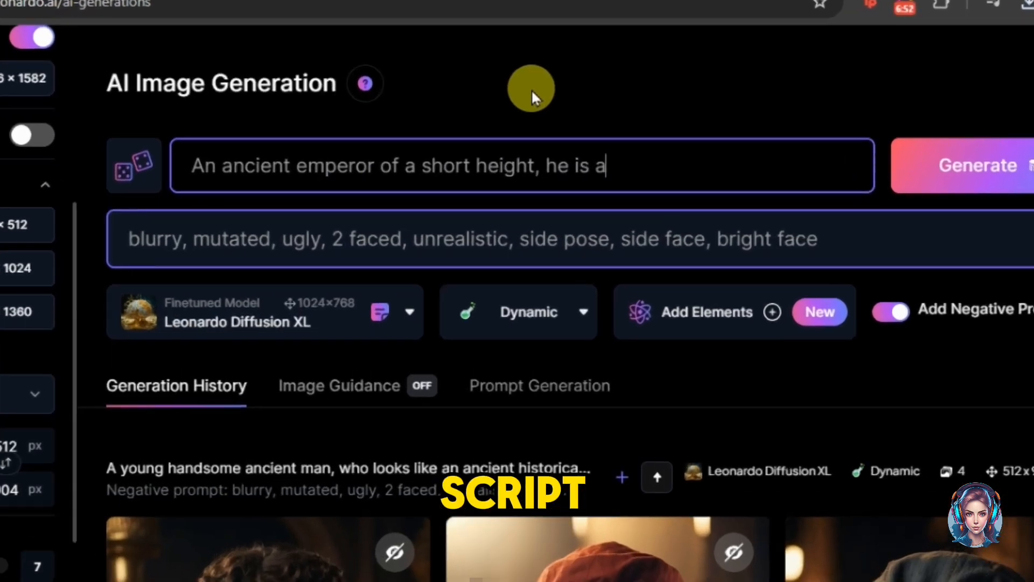
pyautogui.write('ounded by more people of tall height, his height is sho')
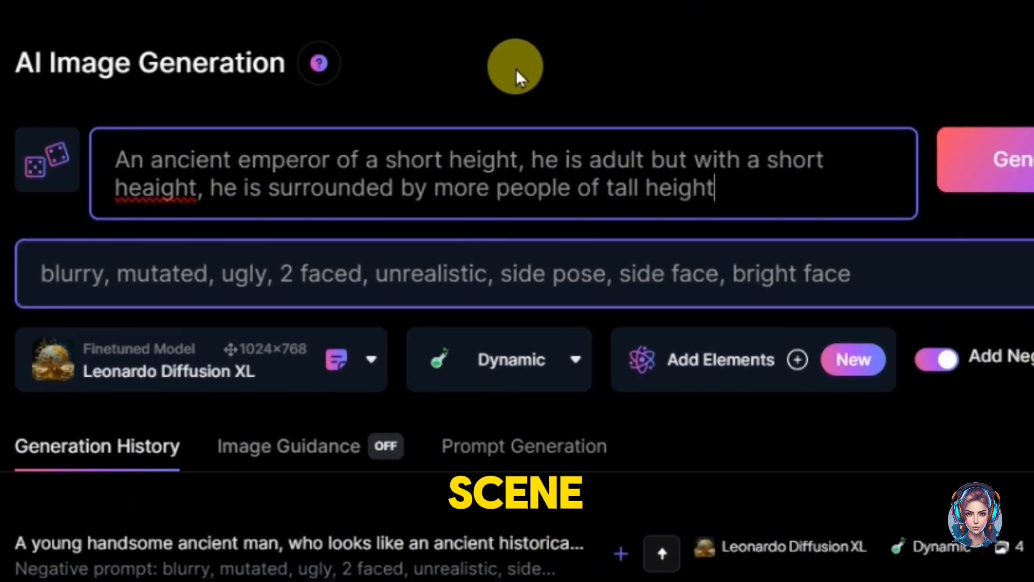
pyautogui.rightClick(155, 188)
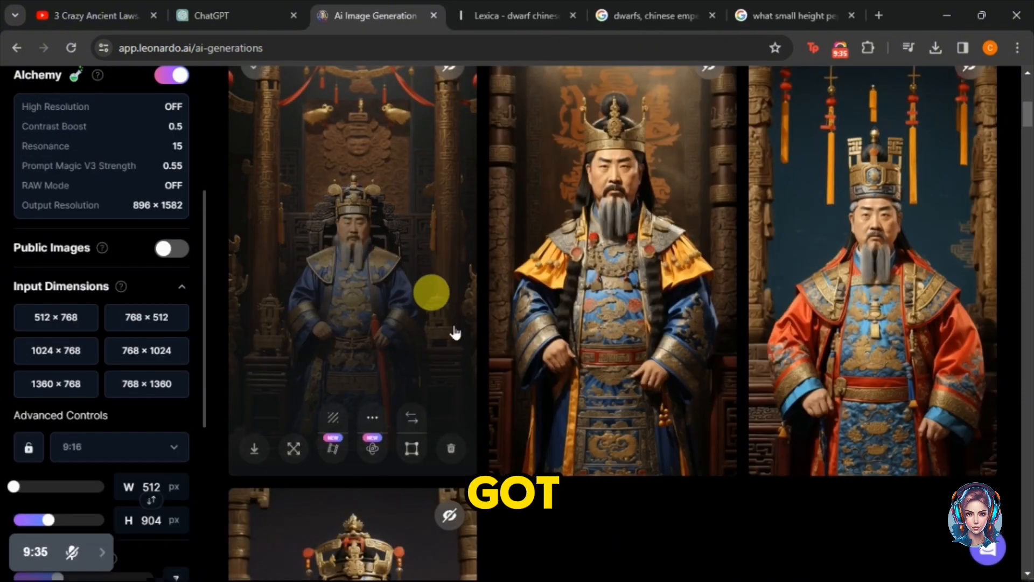
# Step: Open the generated image of the emperor seated on his throne and download it
pyautogui.click(372, 279)
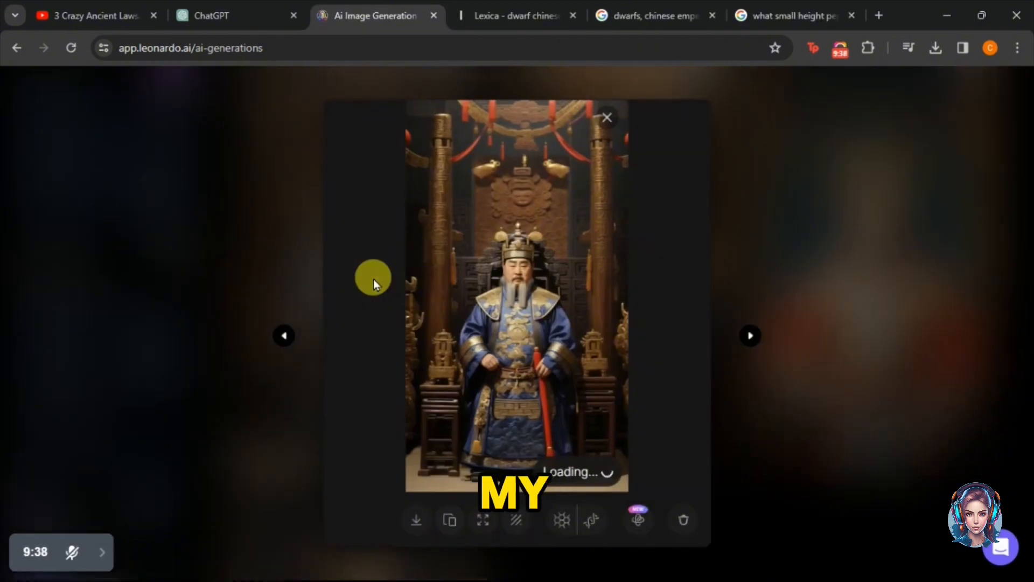
pyautogui.click(417, 518)
pyautogui.click(550, 302)
pyautogui.click(549, 302)
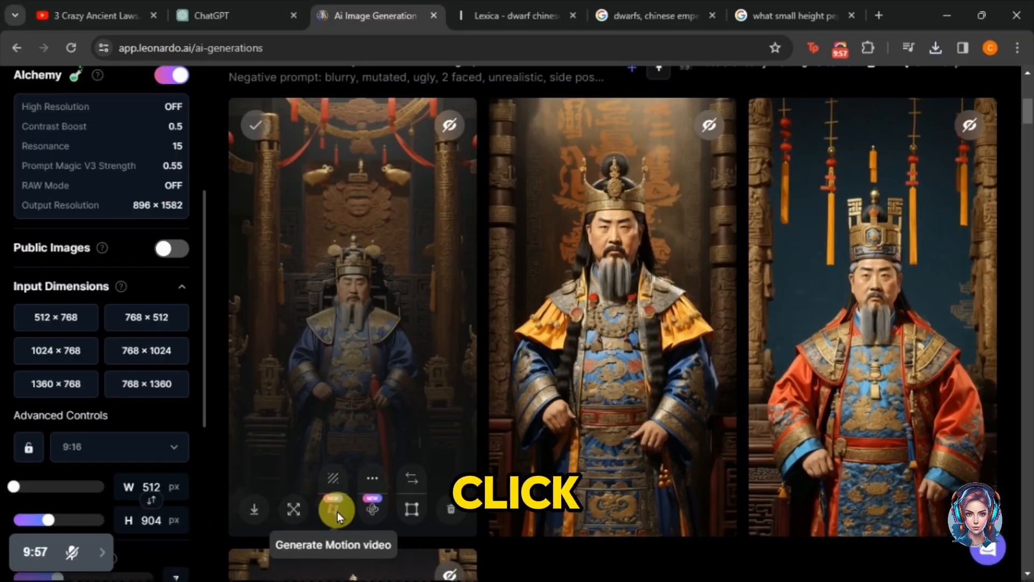
# Step: Generate a motion video from the seated emperor image with motion strength 5 and open the resulting video
pyautogui.click(237, 471)
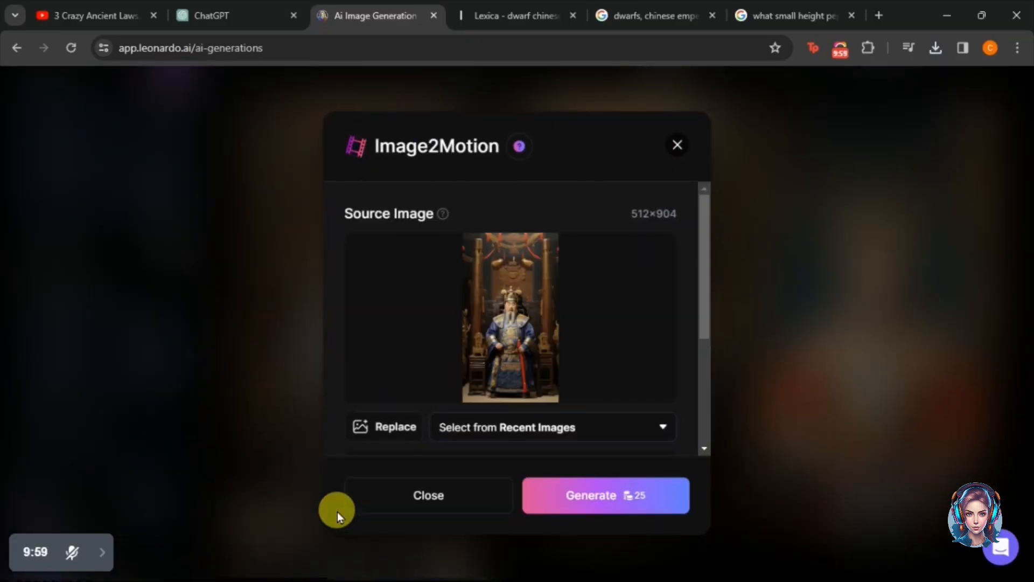
pyautogui.moveTo(704, 304); pyautogui.dragTo(700, 420)
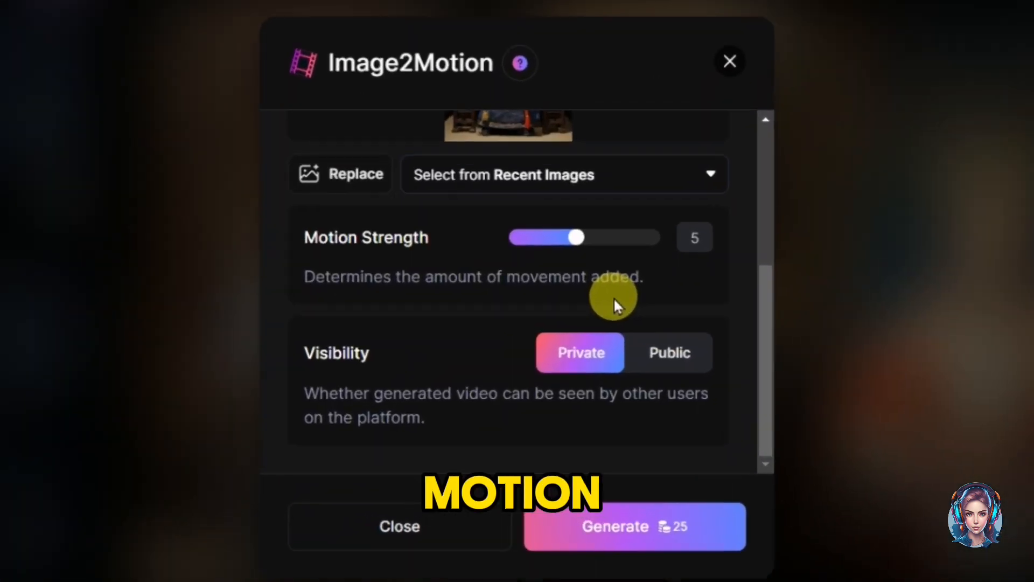
pyautogui.click(573, 240)
pyautogui.click(765, 152)
pyautogui.click(658, 525)
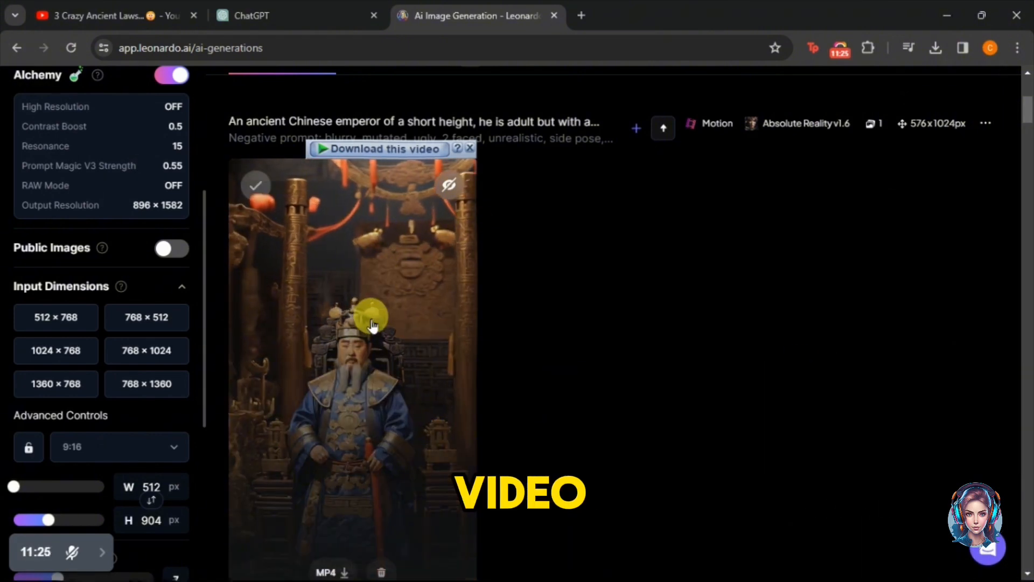
pyautogui.click(371, 320)
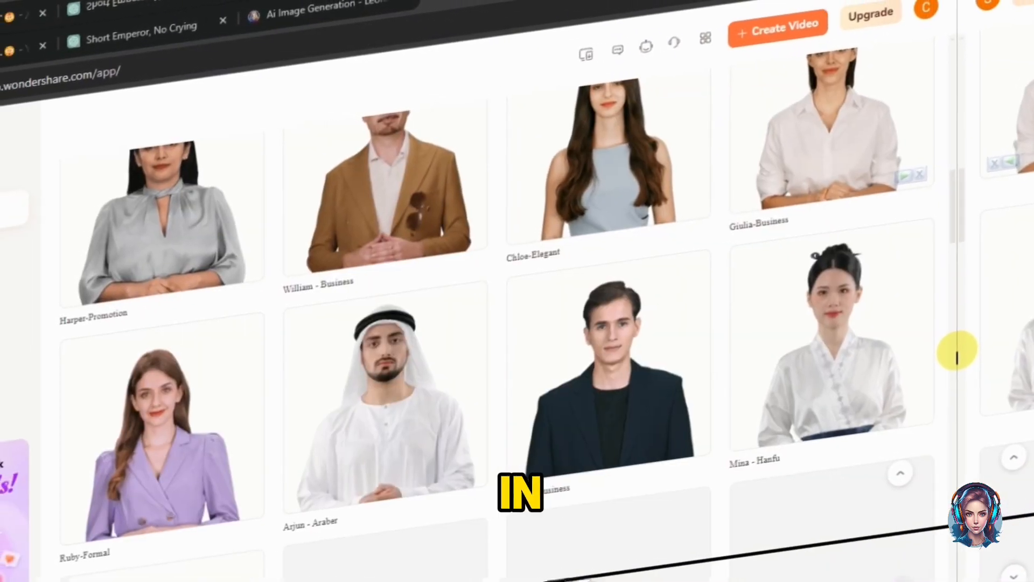
# Step: Browse the ready-made AI avatars in the Wondershare Virbo gallery and return to the start of the home page
pyautogui.scroll(-10, 927, 344)
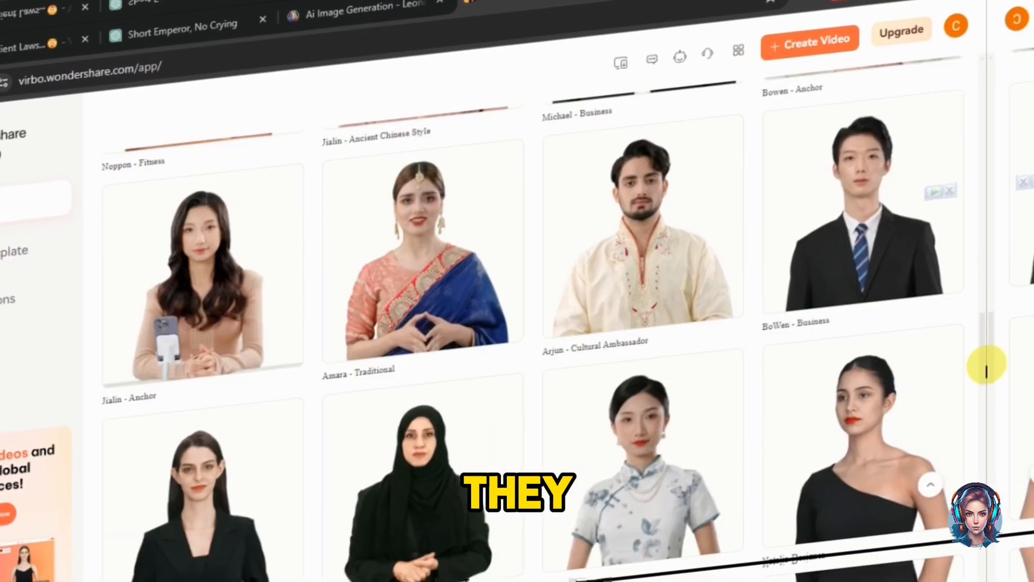
pyautogui.scroll(-4, 992, 431)
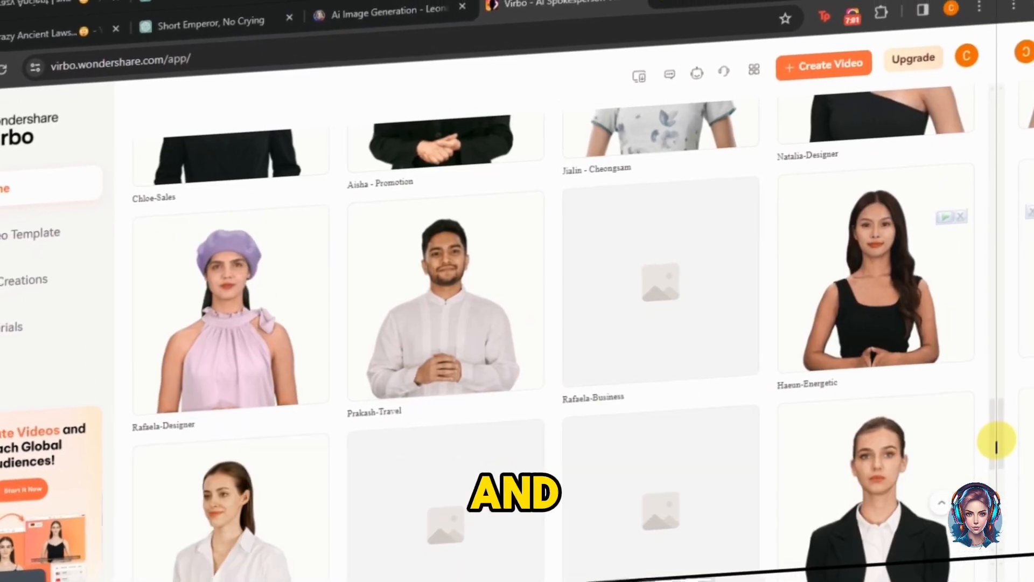
pyautogui.scroll(-5, 994, 452)
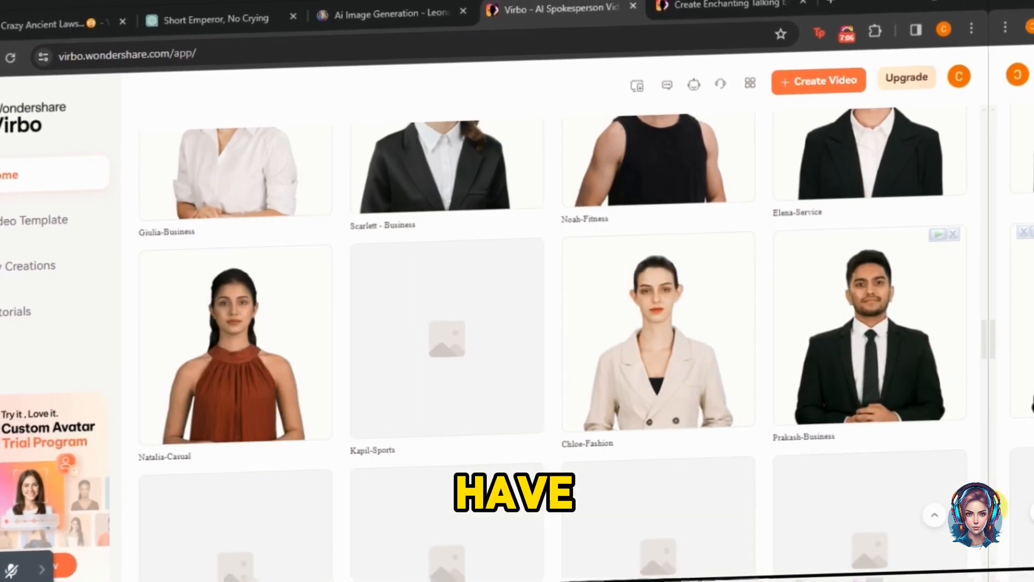
pyautogui.scroll(-5, 956, 345)
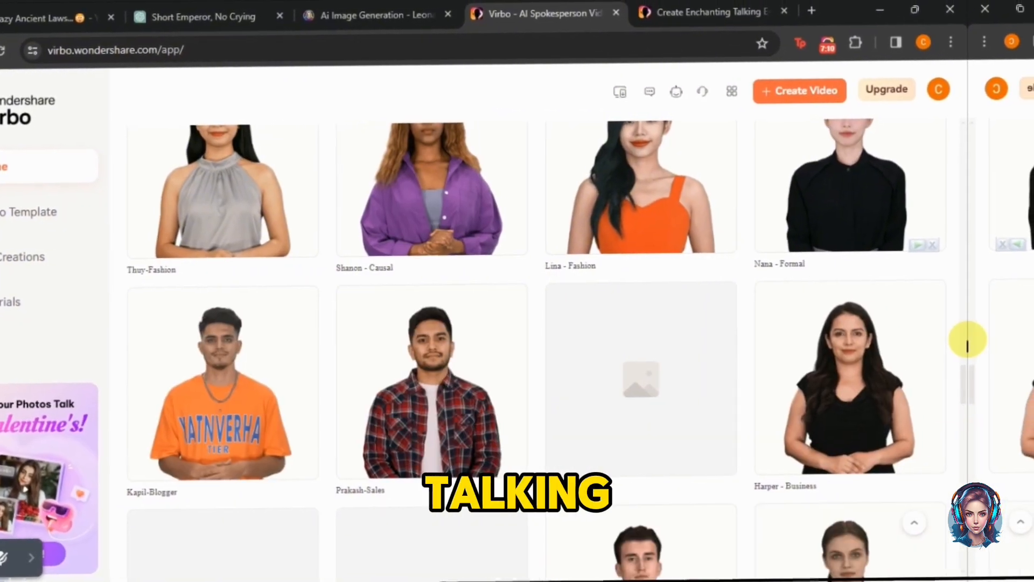
pyautogui.moveTo(956, 341); pyautogui.dragTo(955, 164)
pyautogui.click(731, 166)
pyautogui.click(731, 166)
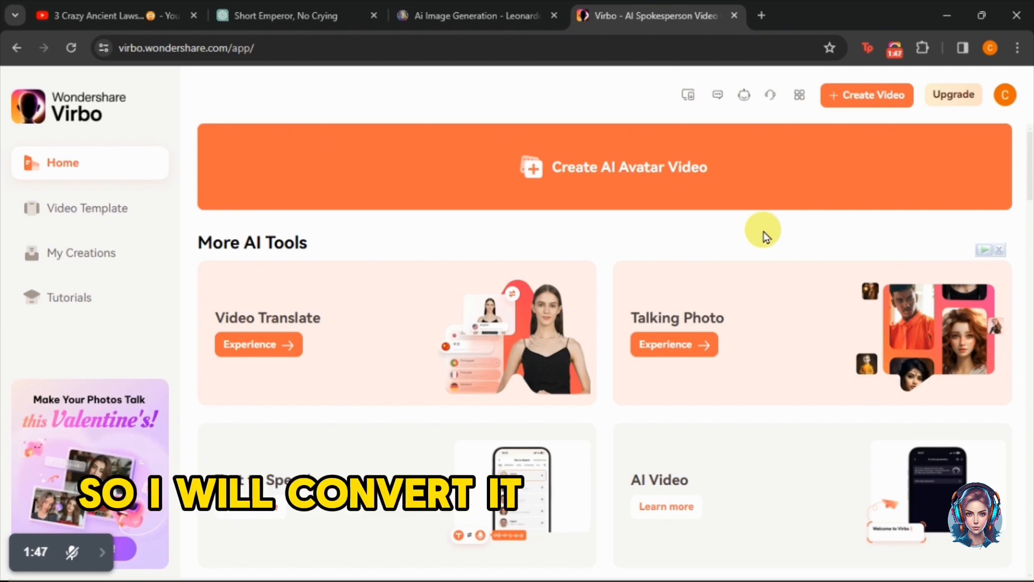
# Step: Open Virbo's Talking Photo tool and look through its portrait templates
pyautogui.click(675, 344)
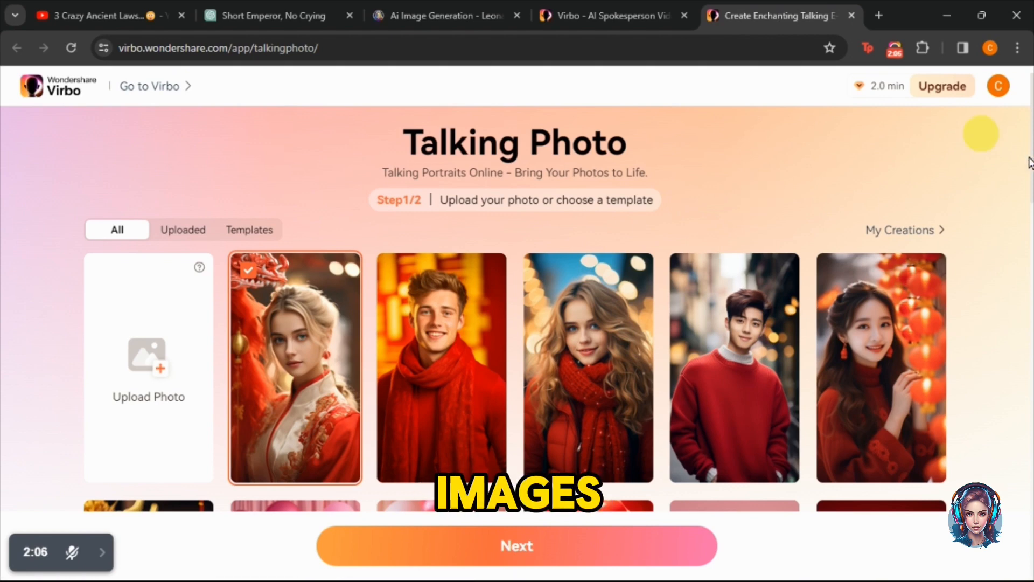
pyautogui.click(1029, 293)
pyautogui.click(1029, 147)
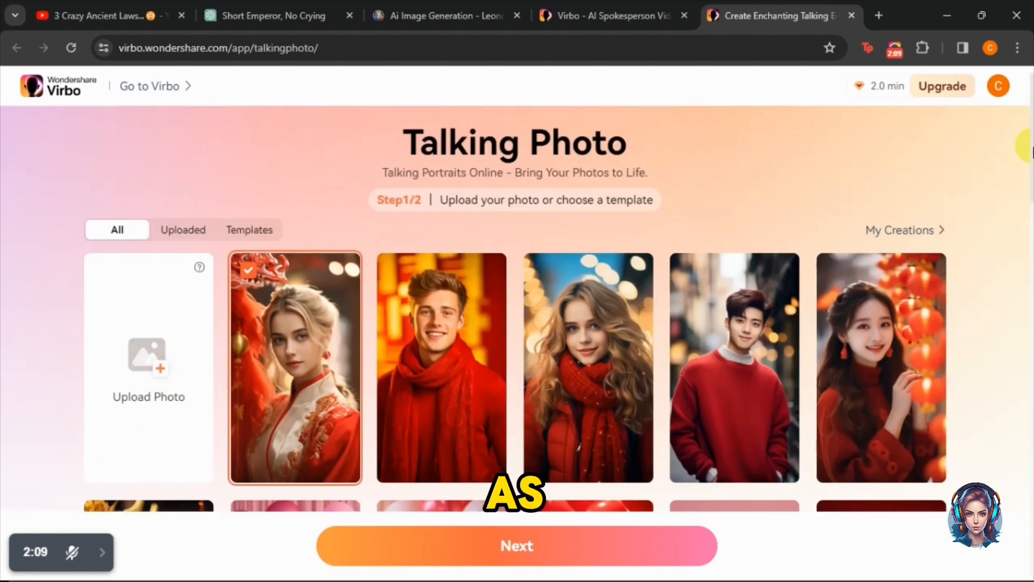
pyautogui.click(1029, 353)
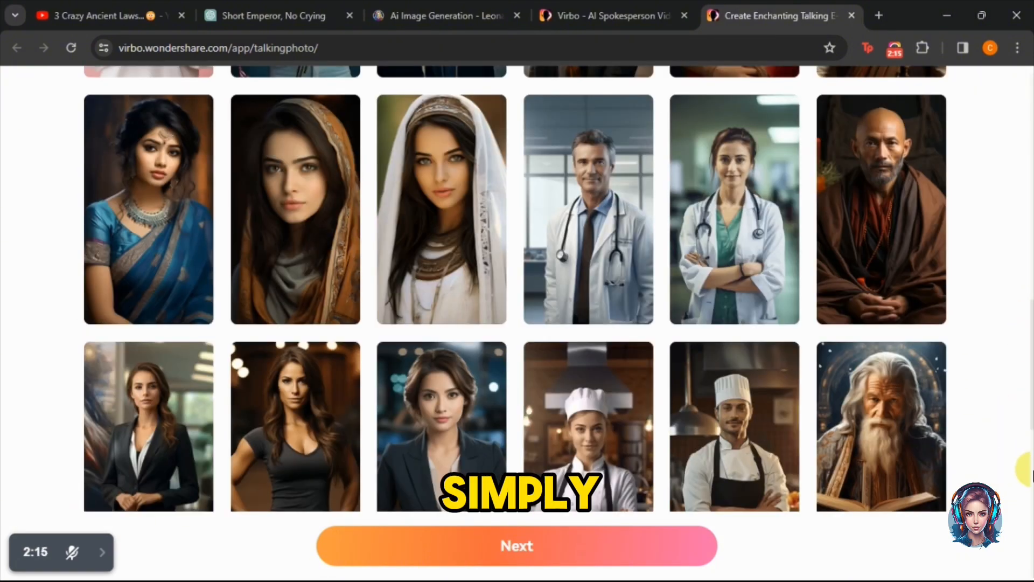
pyautogui.click(1029, 471)
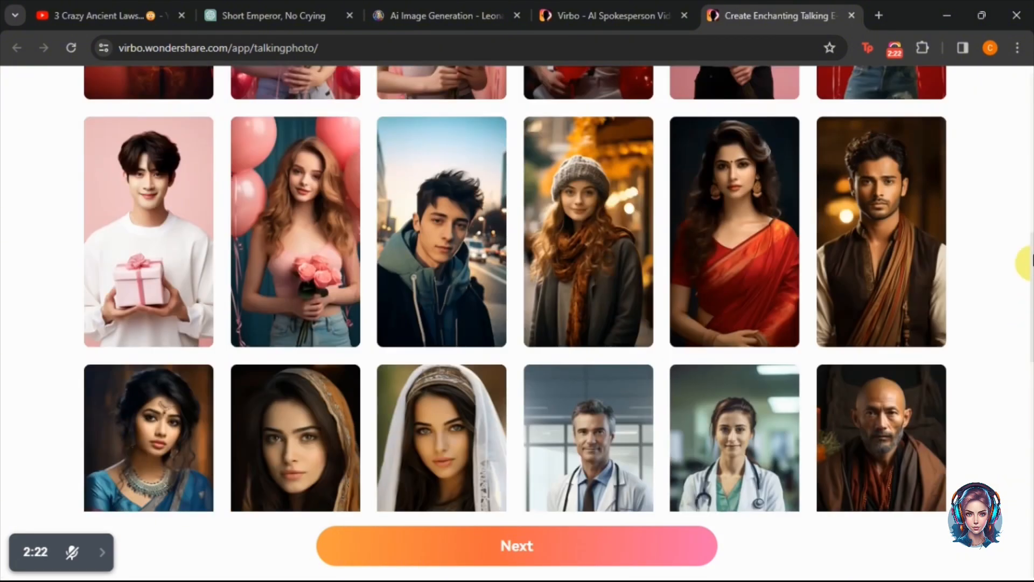
pyautogui.click(1029, 194)
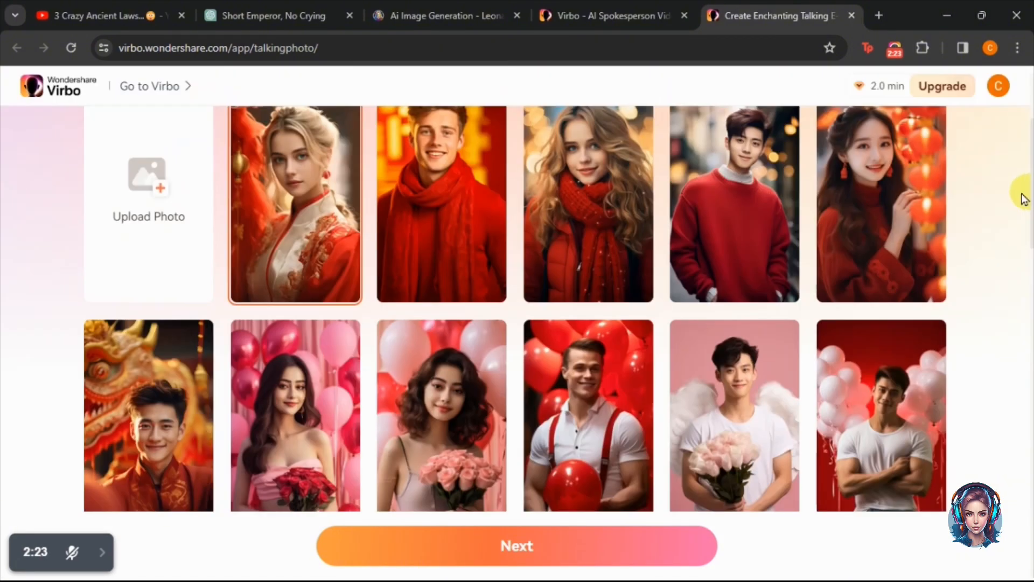
# Step: Upload the alchemyrefiner portrait of the bearded man in the red hat, accept its crop, and continue to the voiceover setup
pyautogui.click(1030, 97)
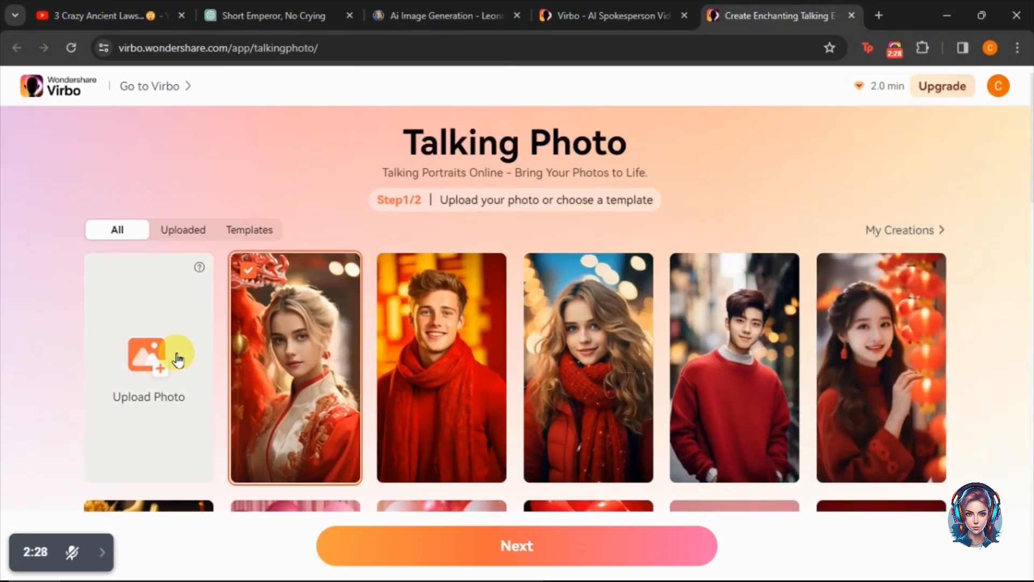
pyautogui.click(177, 356)
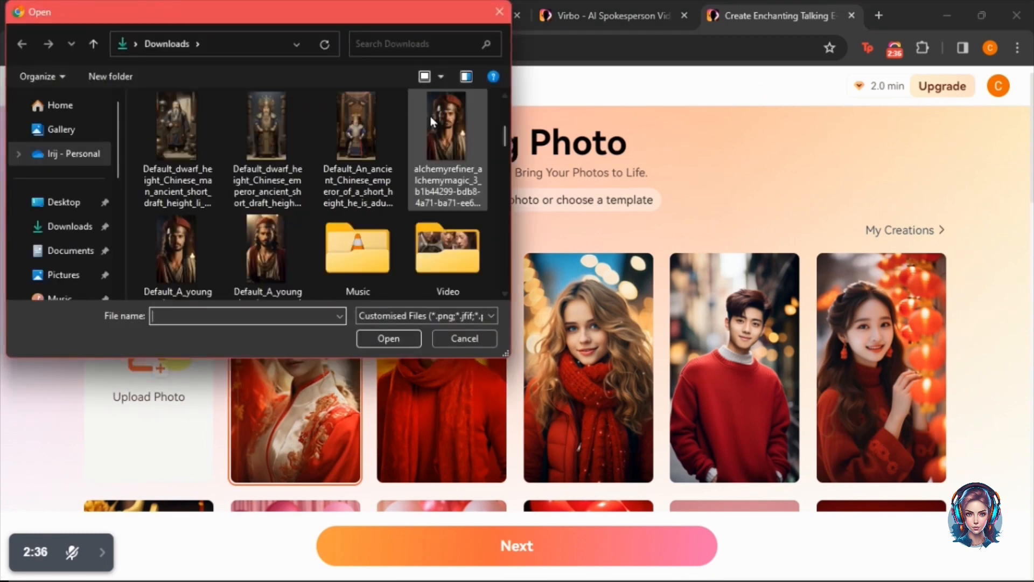
pyautogui.doubleClick(431, 115)
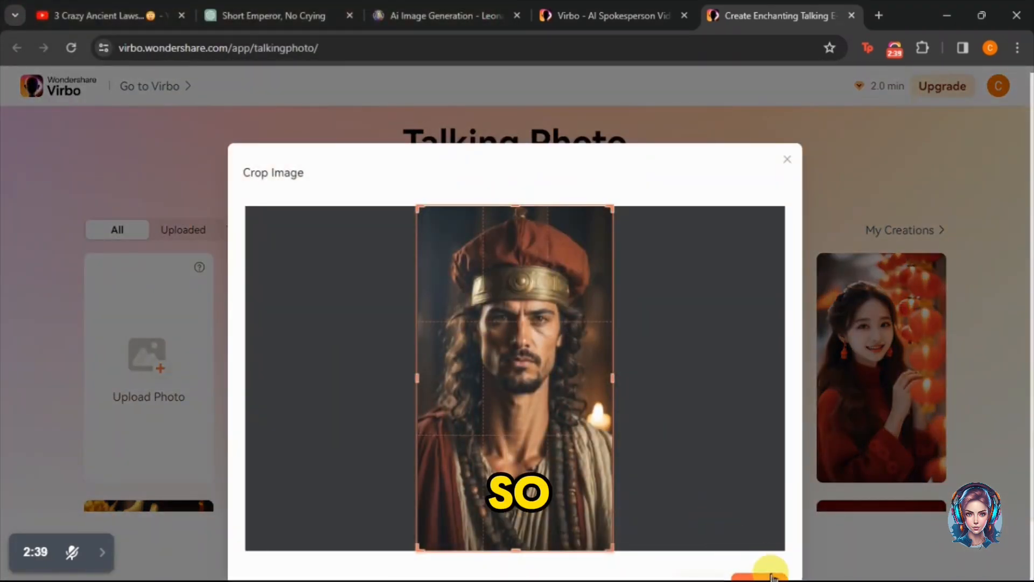
pyautogui.click(771, 576)
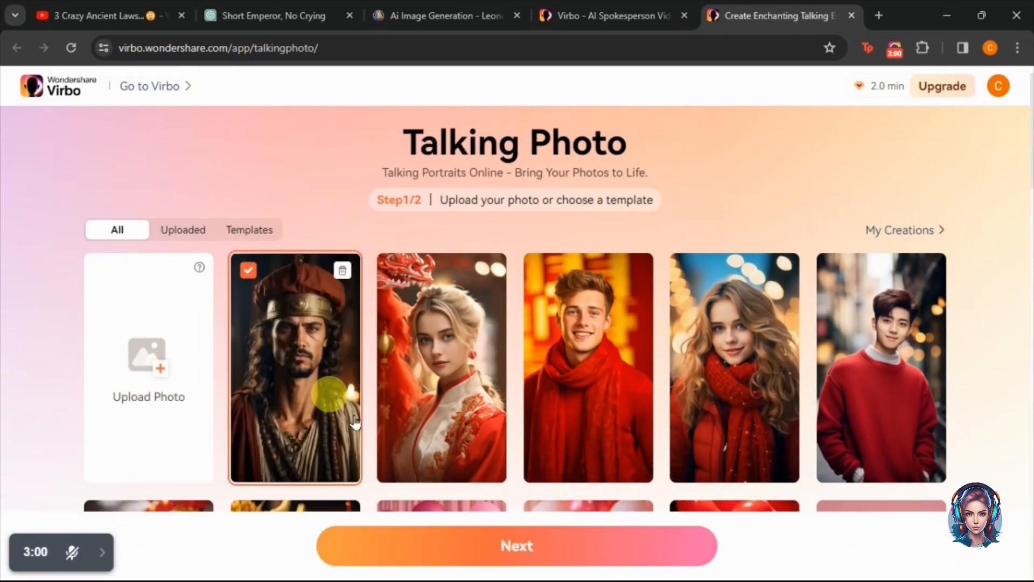
pyautogui.click(531, 548)
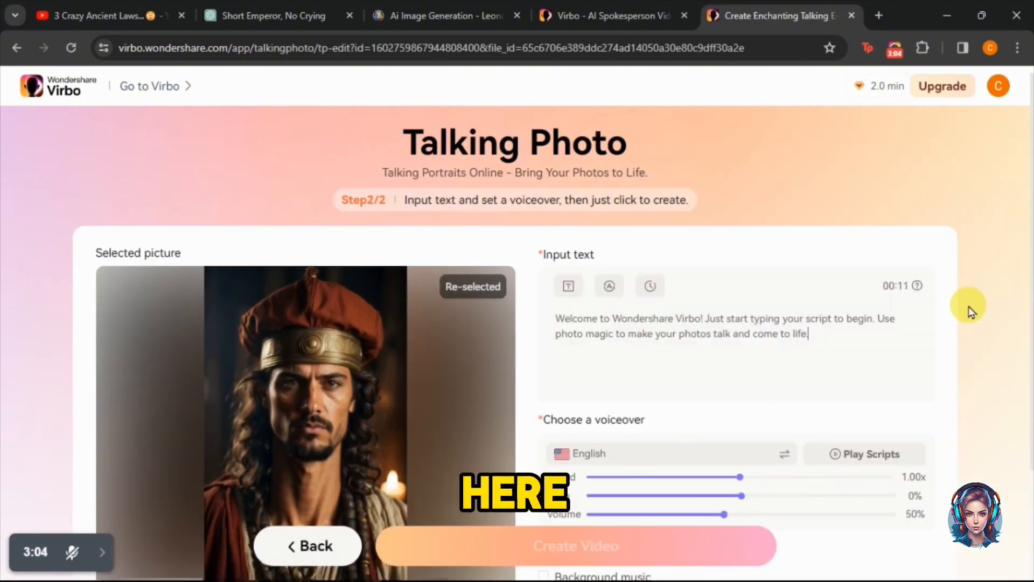
# Step: Replace the sample input text with the full ancient China script copied from the ChatGPT conversation
pyautogui.scroll(-2, 971, 311)
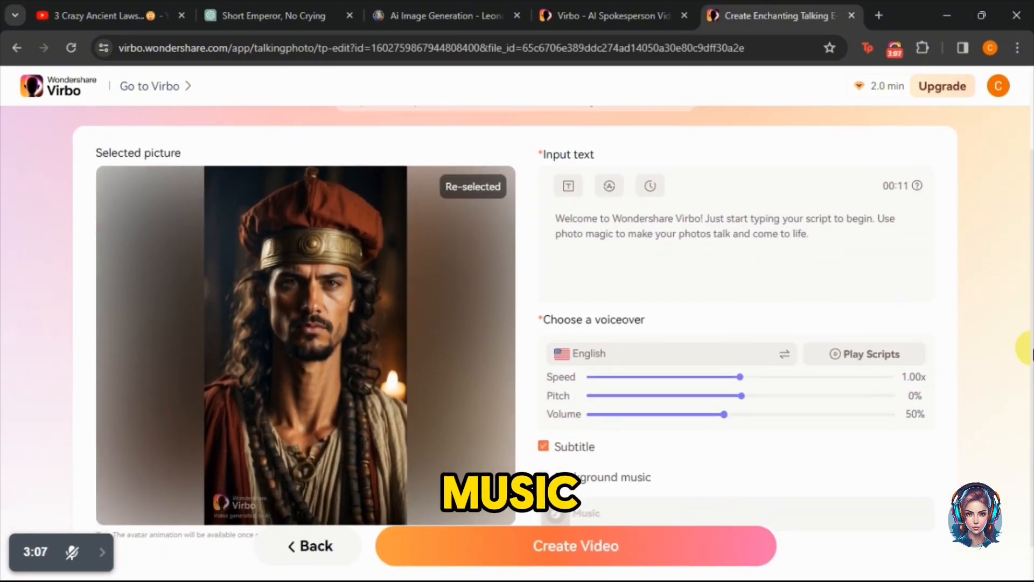
pyautogui.hotkey('ctrl', 'a')
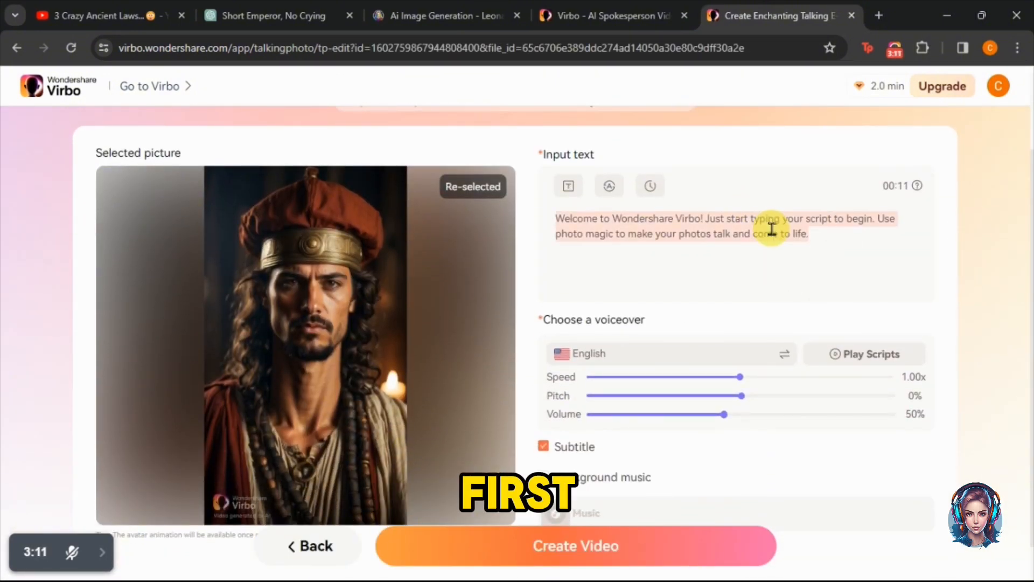
pyautogui.press('BackSpace')
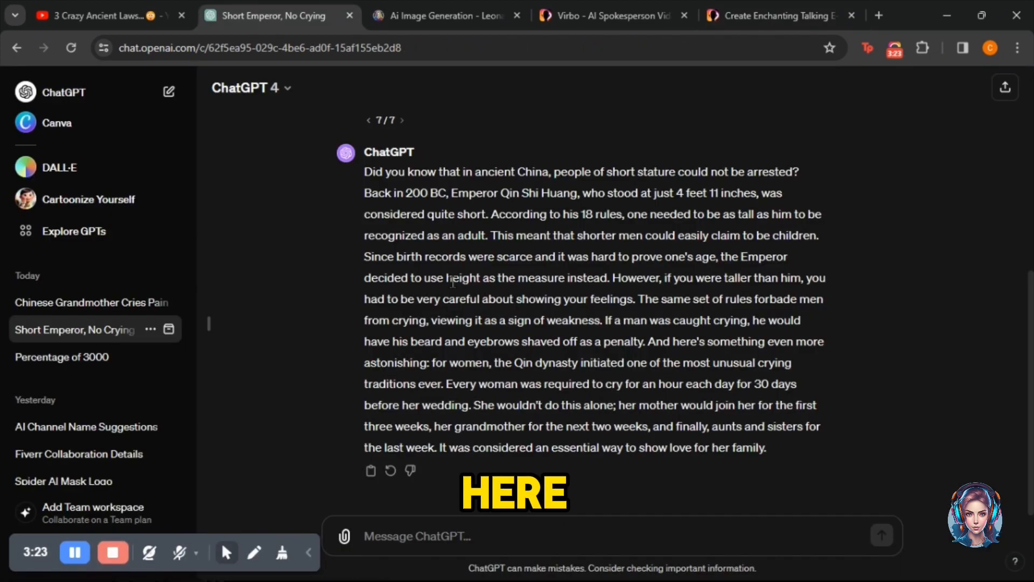
pyautogui.tripleClick(452, 282)
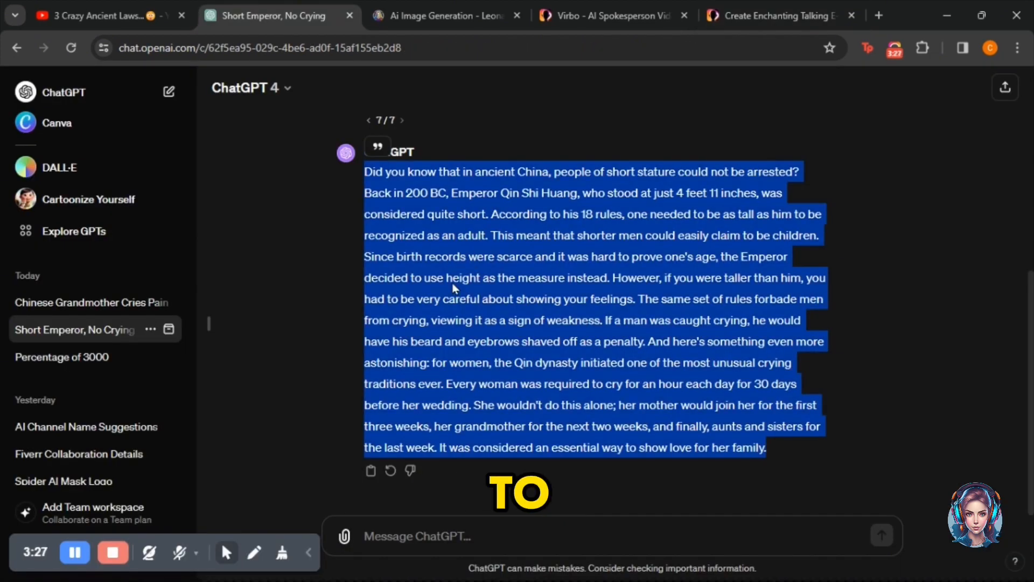
pyautogui.hotkey('ctrl', 'c')
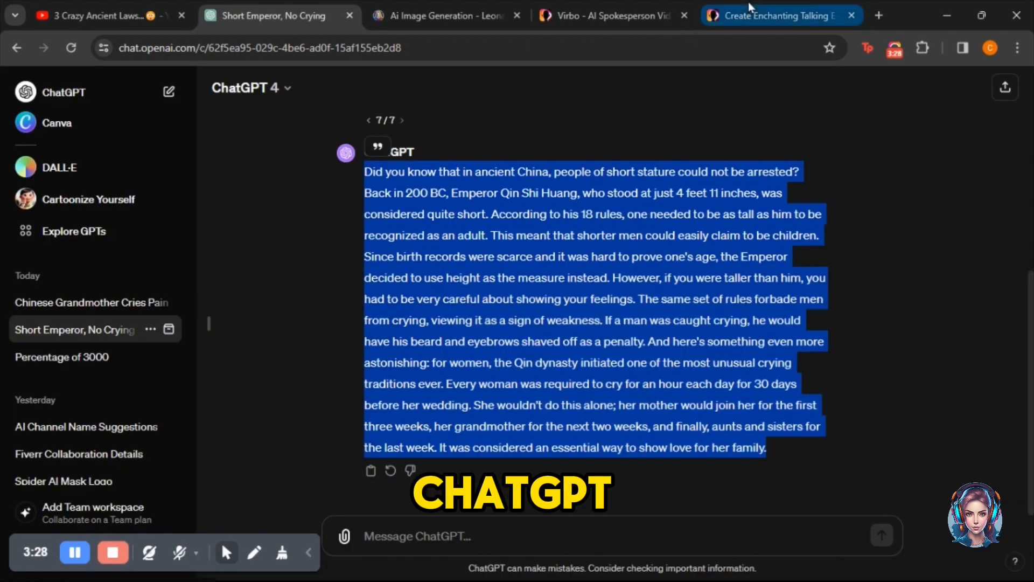
pyautogui.rightClick(648, 228)
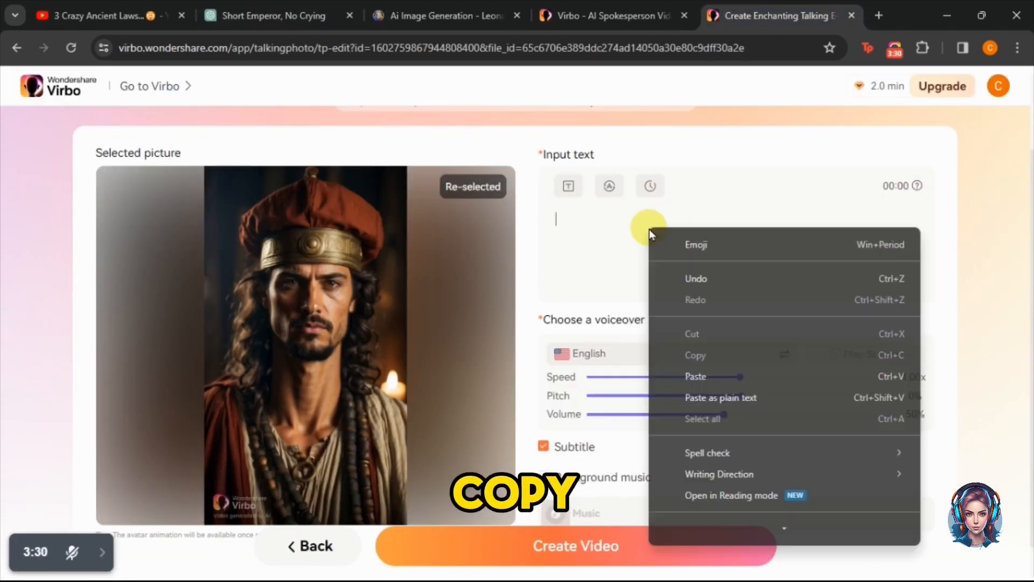
pyautogui.click(648, 226)
pyautogui.hotkey('ctrl', 'v')
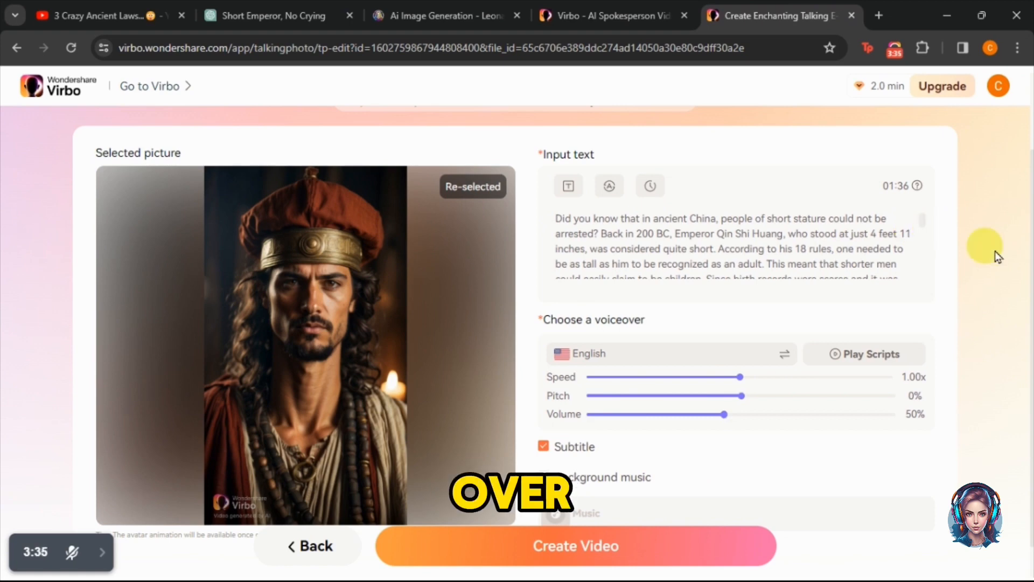
# Step: Try the background music option, and leave both background music and subtitles turned off
pyautogui.scroll(-1, 1026, 264)
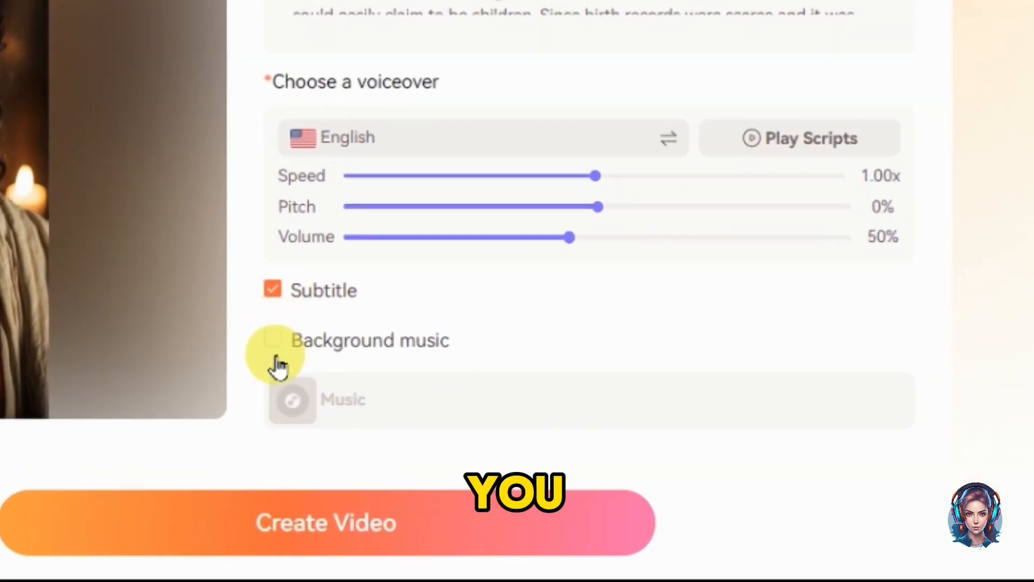
pyautogui.click(273, 339)
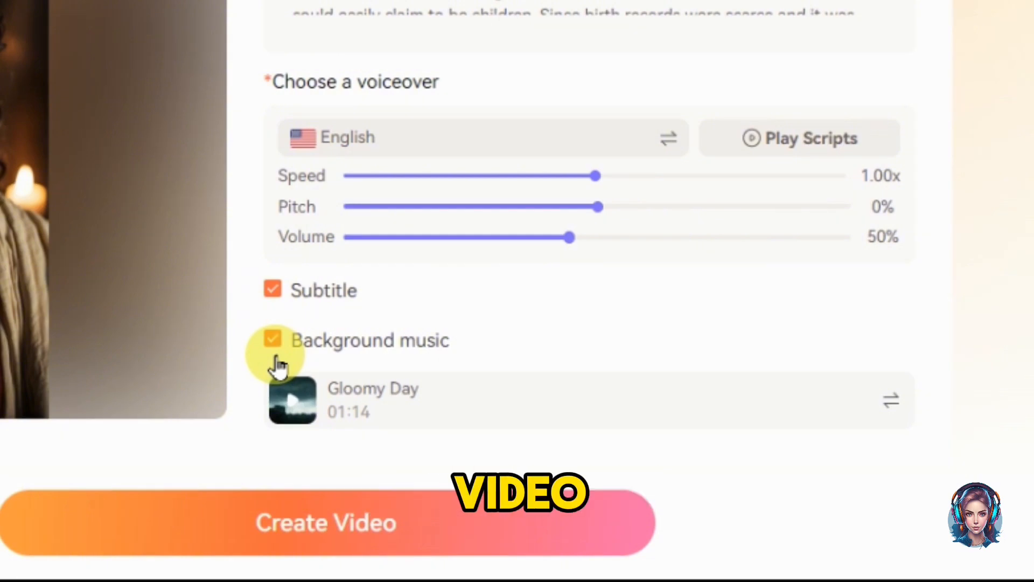
pyautogui.click(273, 339)
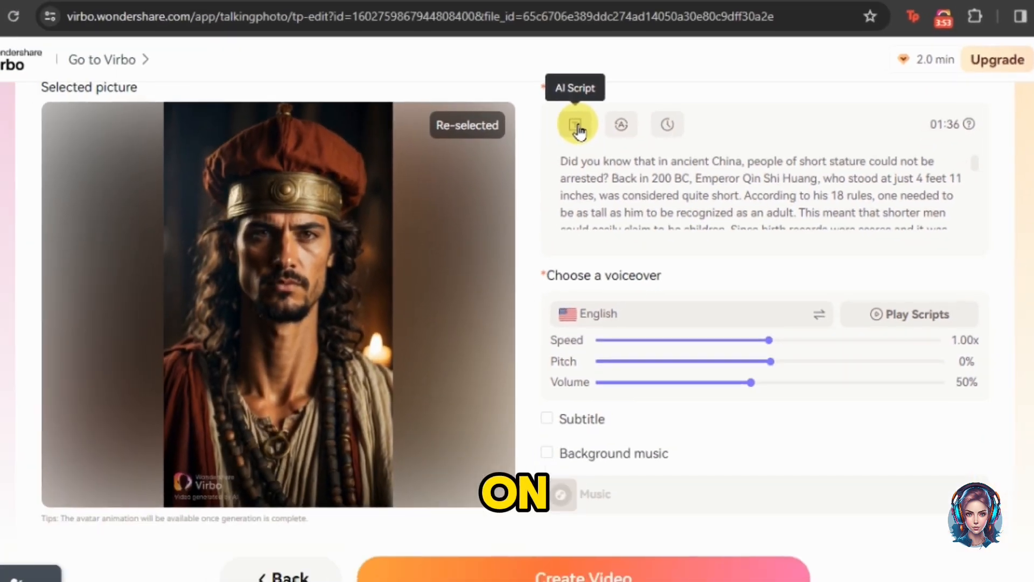
# Step: Open the AI Script tool and look through the script and its smart optimization options, such as Shorten, Expand and Rewrite
pyautogui.click(301, 148)
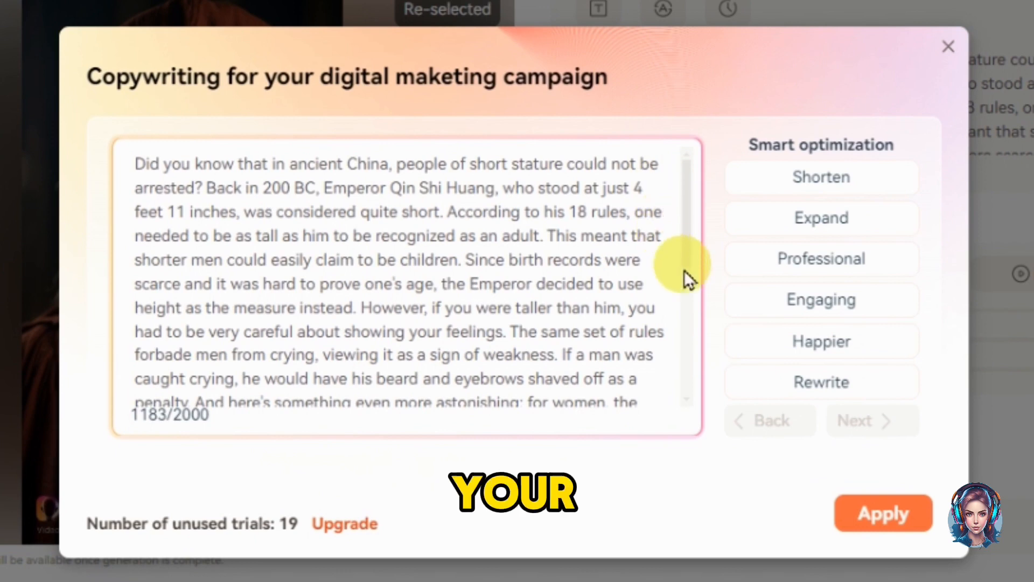
pyautogui.scroll(-5, 684, 270)
pyautogui.scroll(5, 690, 227)
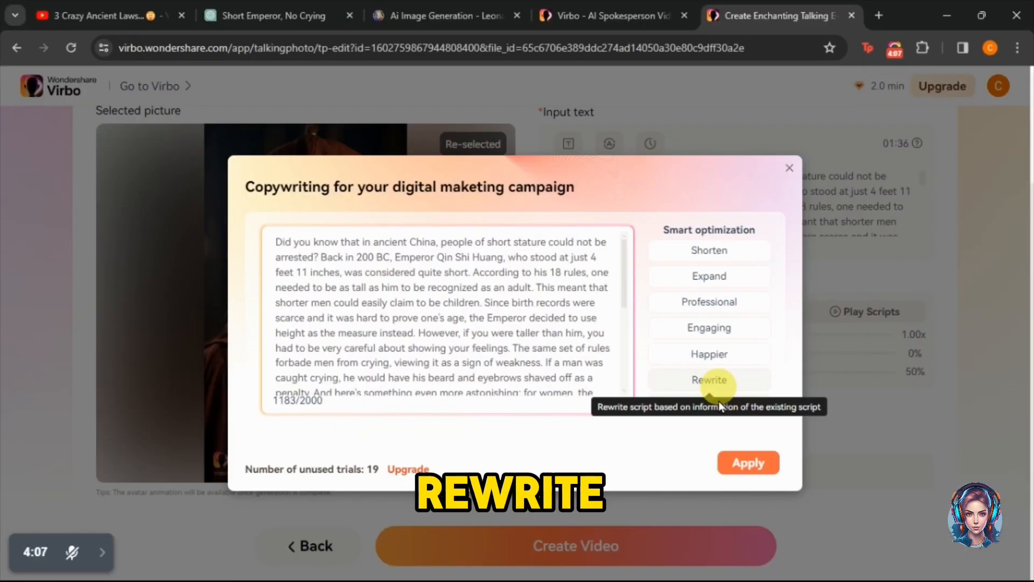
pyautogui.click(883, 515)
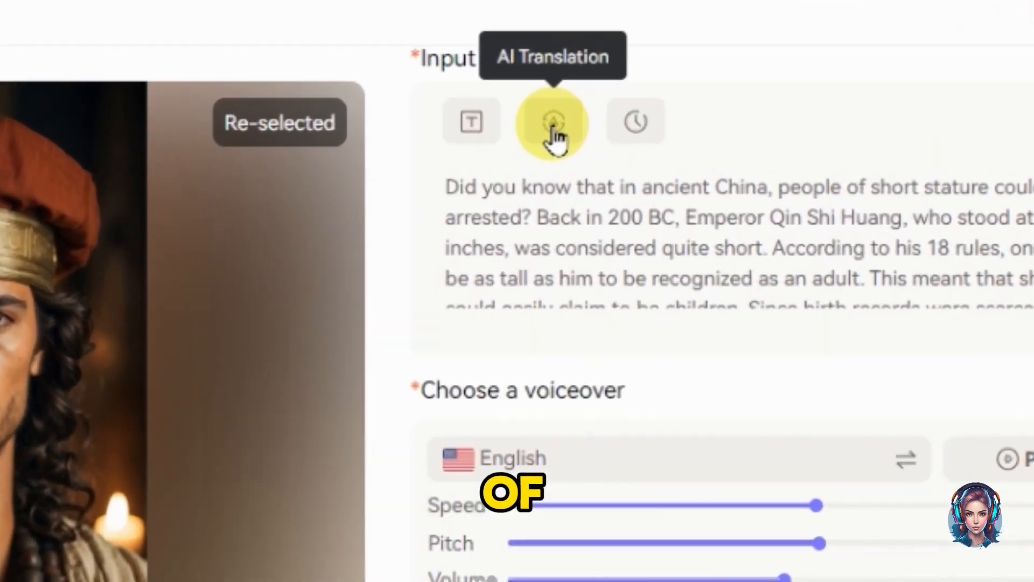
# Step: Preview a Chinese version of the script with AI Translation and close it without applying
pyautogui.click(554, 129)
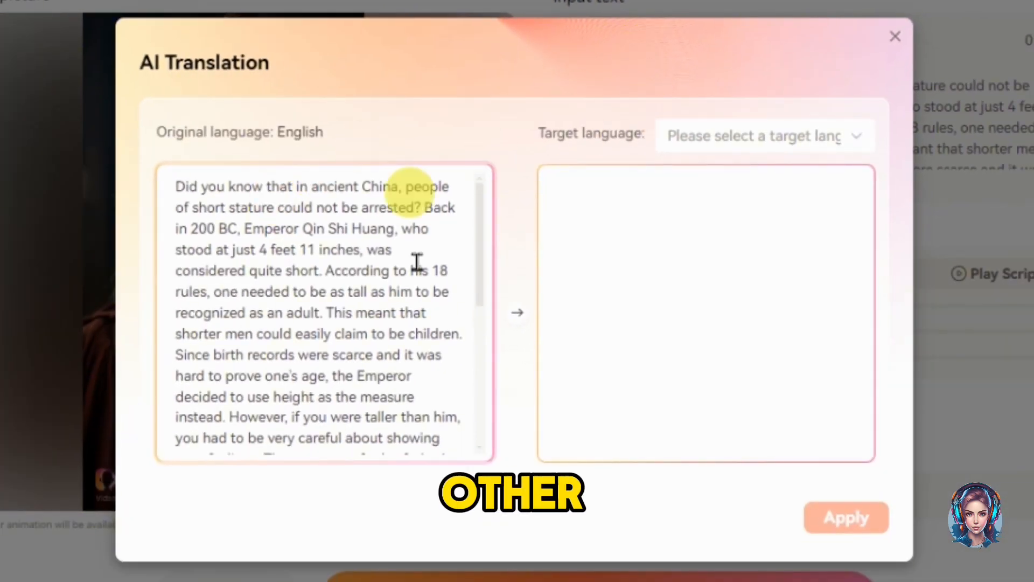
pyautogui.click(778, 134)
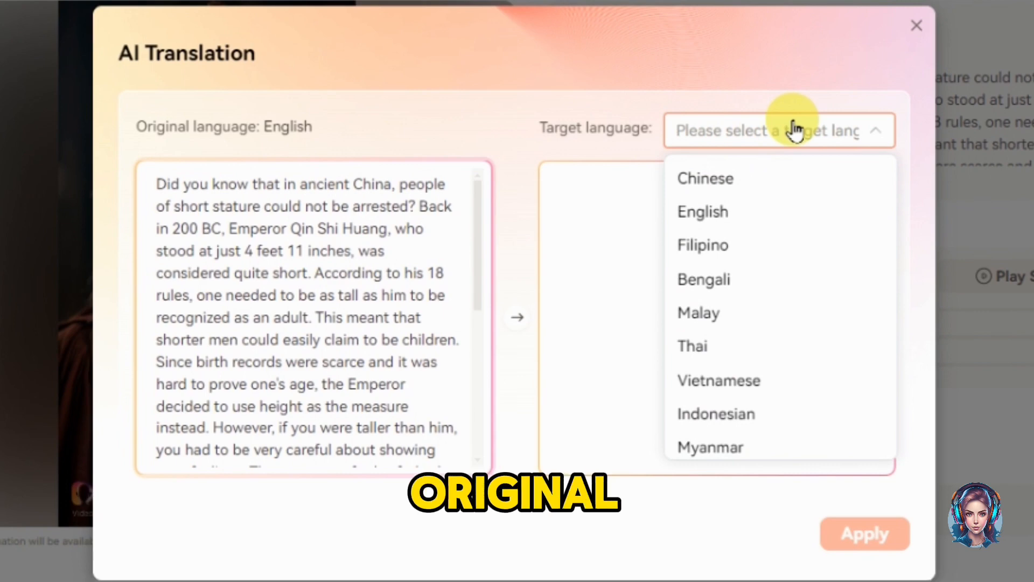
pyautogui.click(752, 183)
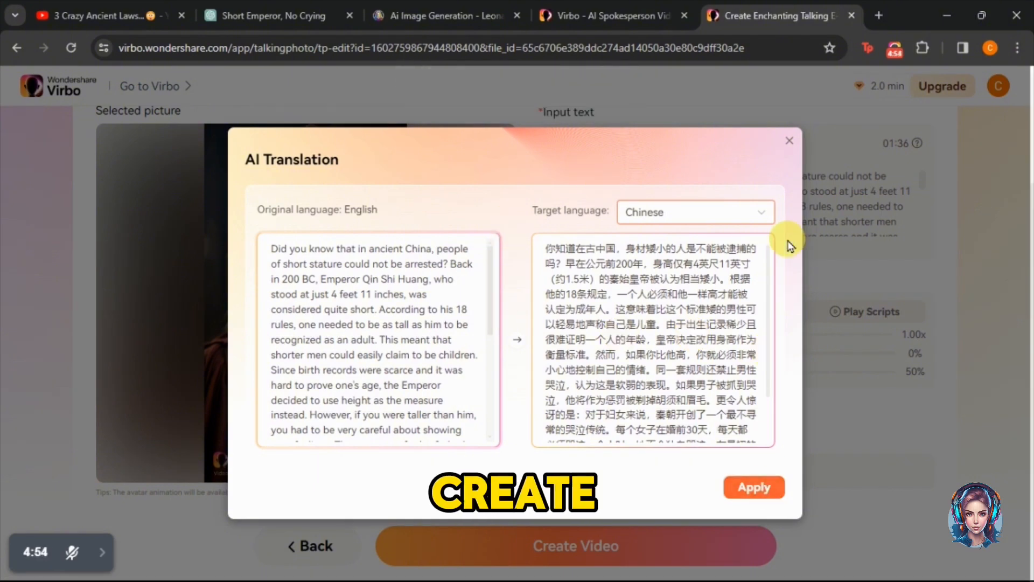
pyautogui.click(789, 142)
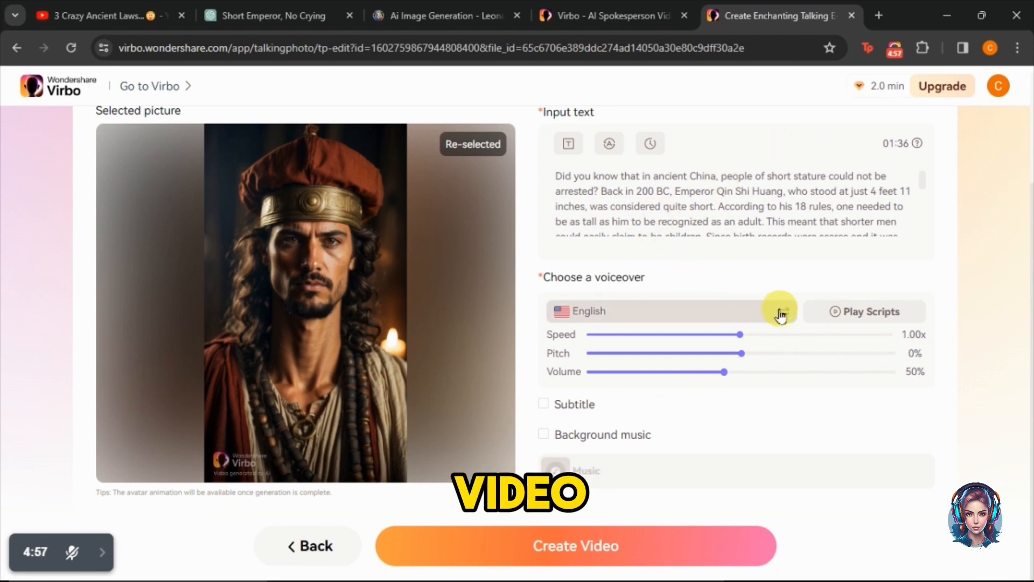
# Step: Open the voiceover choices and listen to the composed English (US) and pure-accent English (UK) samples
pyautogui.click(752, 314)
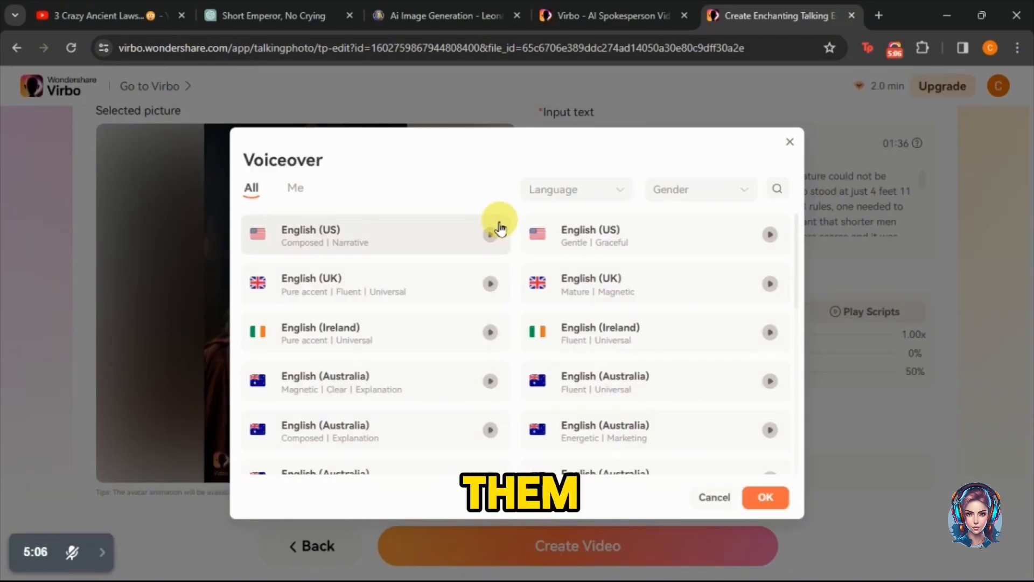
pyautogui.click(489, 237)
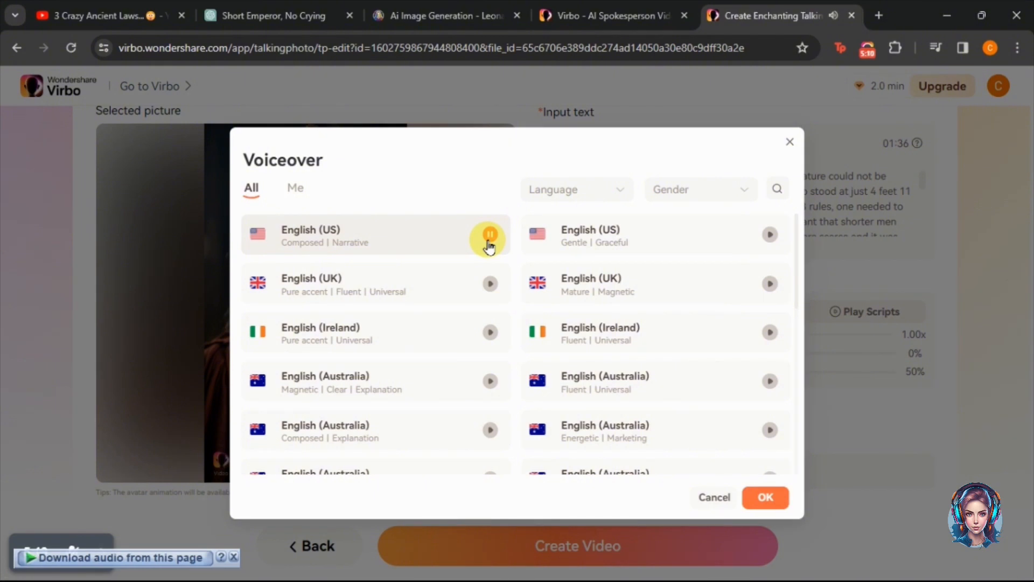
pyautogui.click(490, 289)
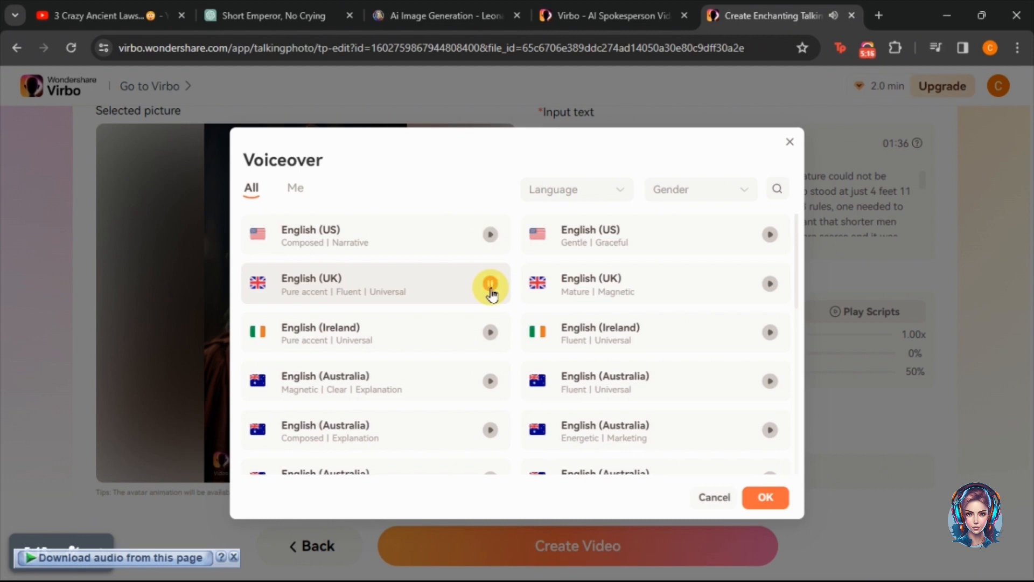
# Step: Filter the voiceovers to male English voices and choose an English (Canada) voice
pyautogui.click(680, 192)
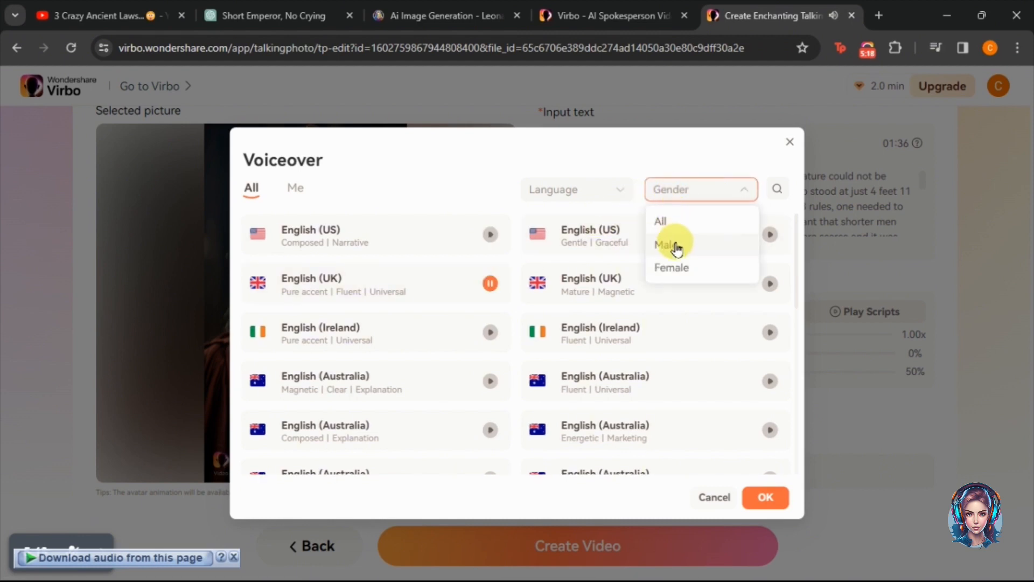
pyautogui.click(677, 248)
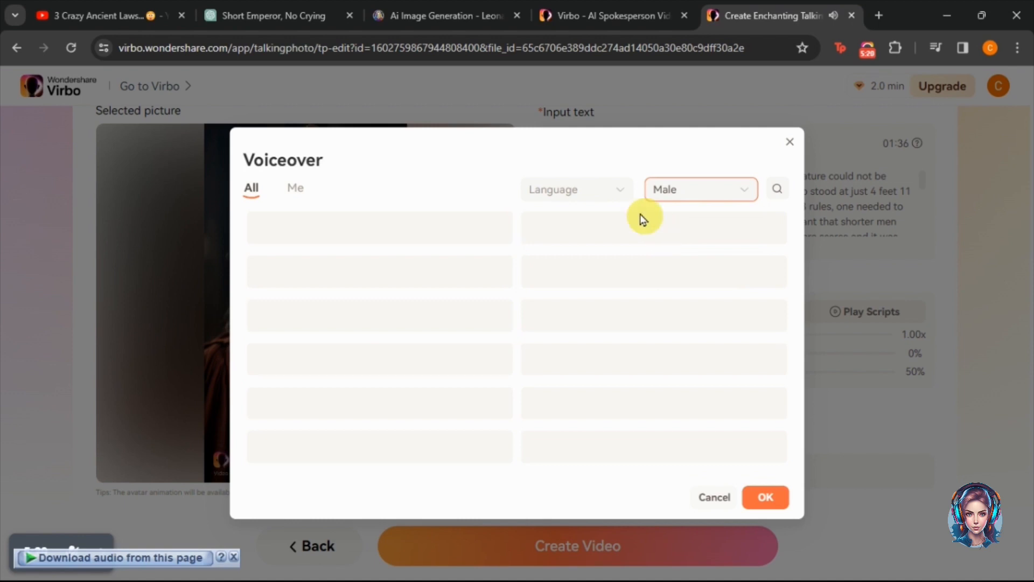
pyautogui.click(618, 195)
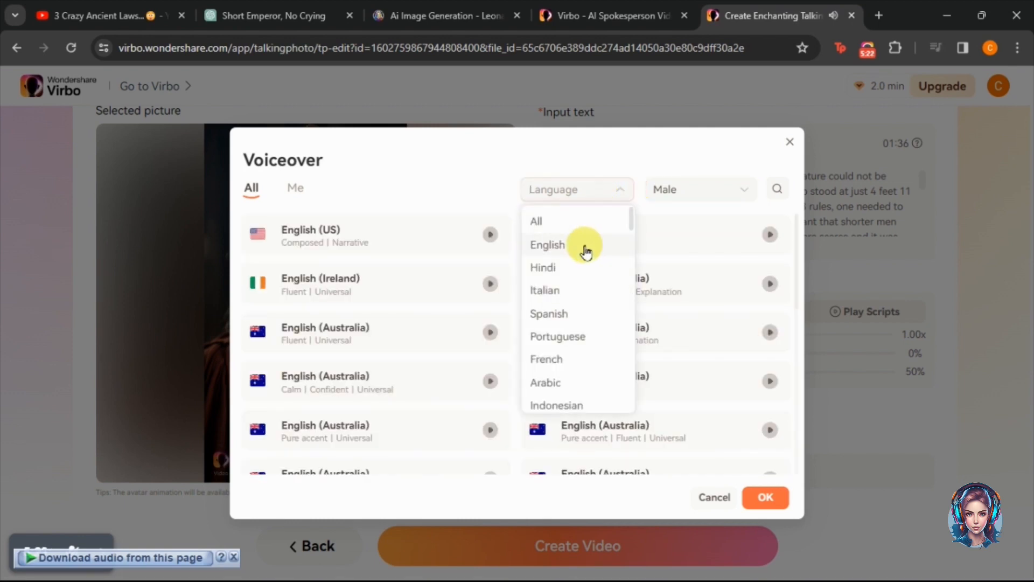
pyautogui.click(586, 250)
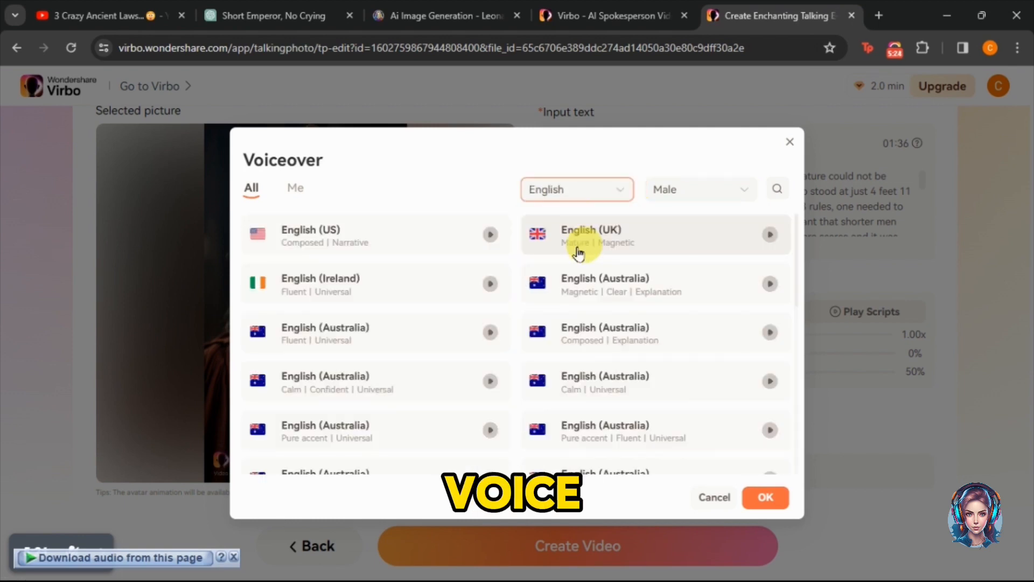
pyautogui.scroll(-5, 592, 270)
pyautogui.click(693, 293)
pyautogui.click(765, 497)
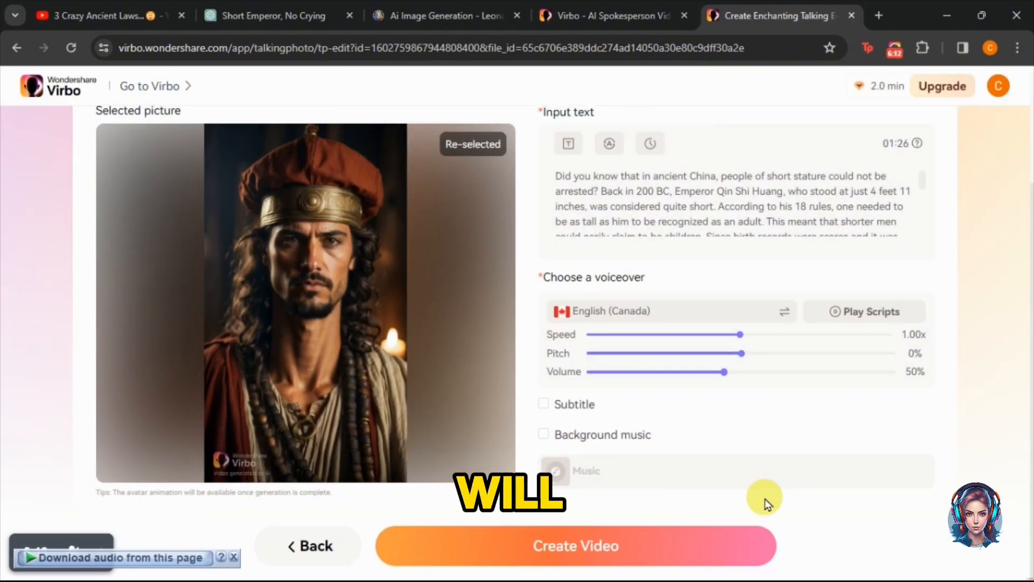
# Step: Create the talking-photo video, open it from My Creations, and play about 10 seconds of it
pyautogui.click(624, 544)
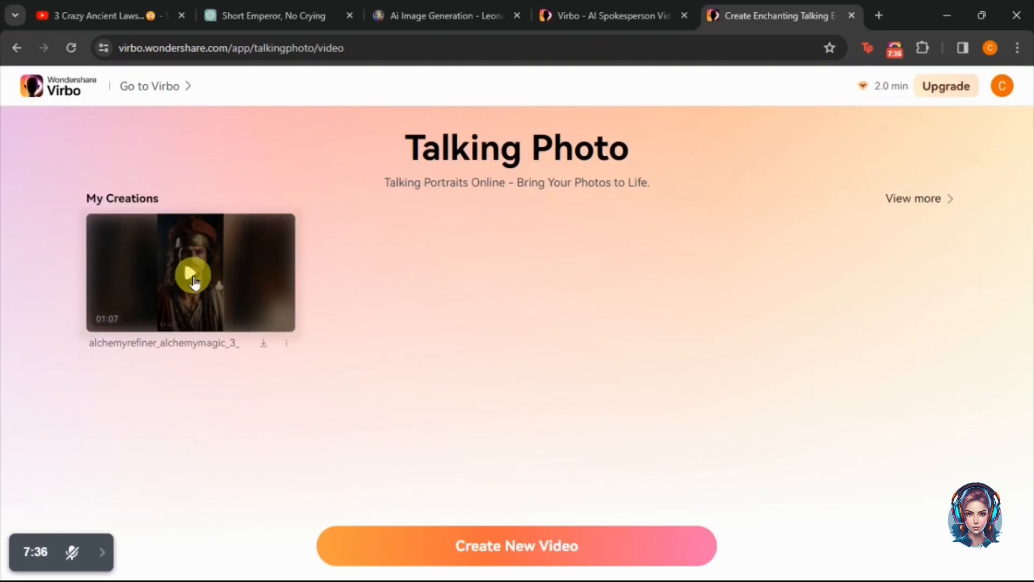
pyautogui.click(189, 270)
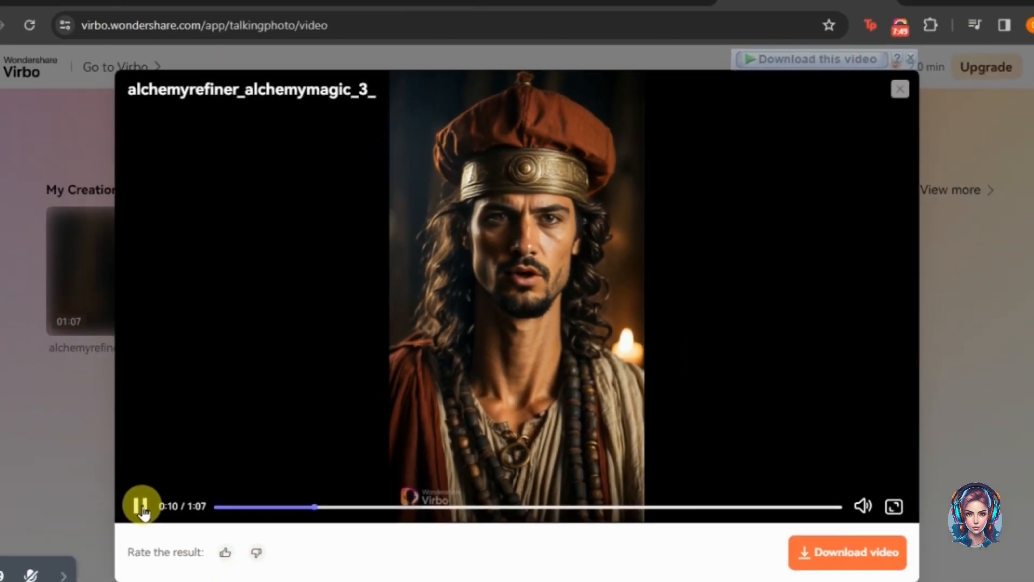
pyautogui.click(172, 487)
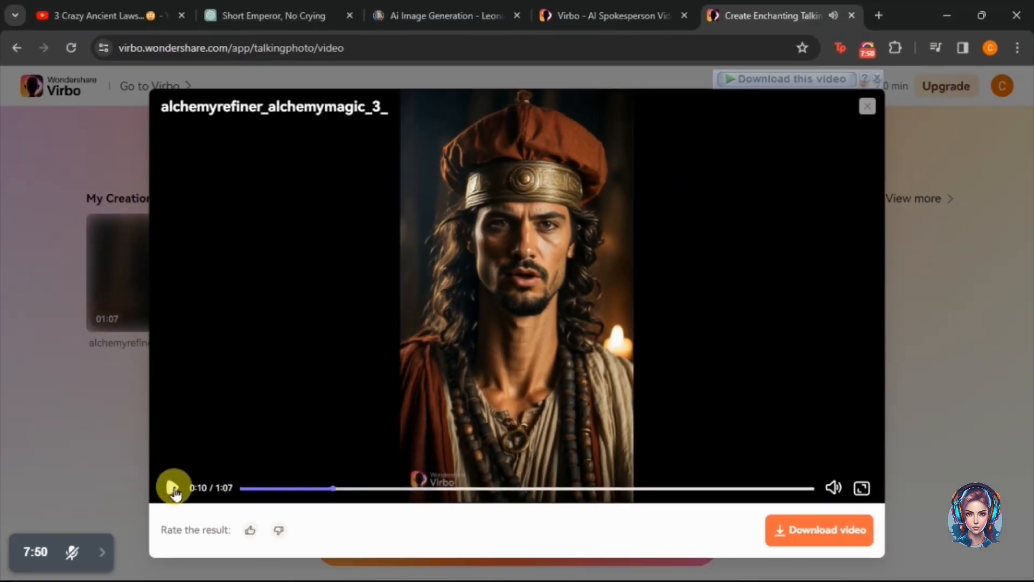
pyautogui.click(823, 529)
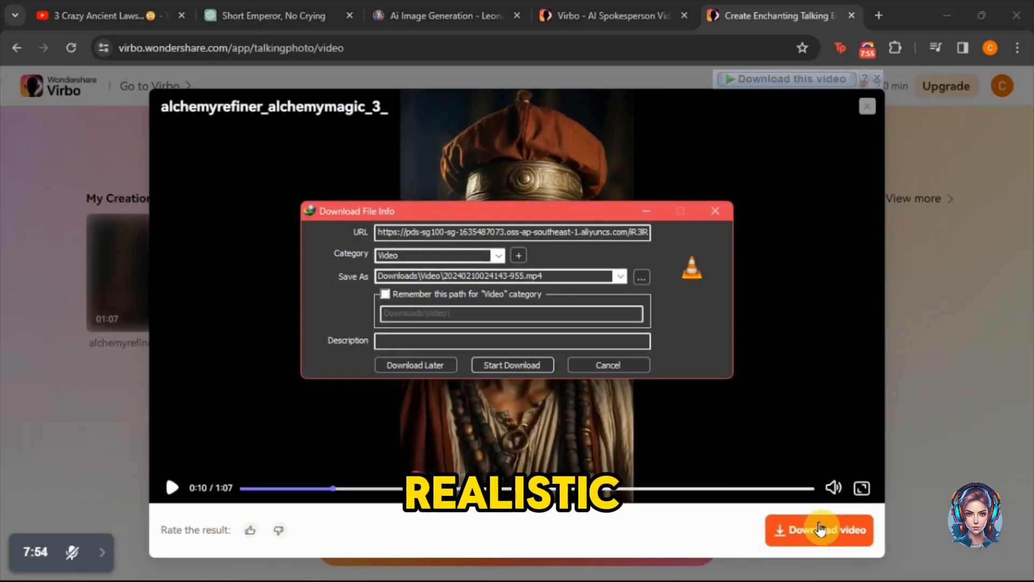
pyautogui.click(522, 366)
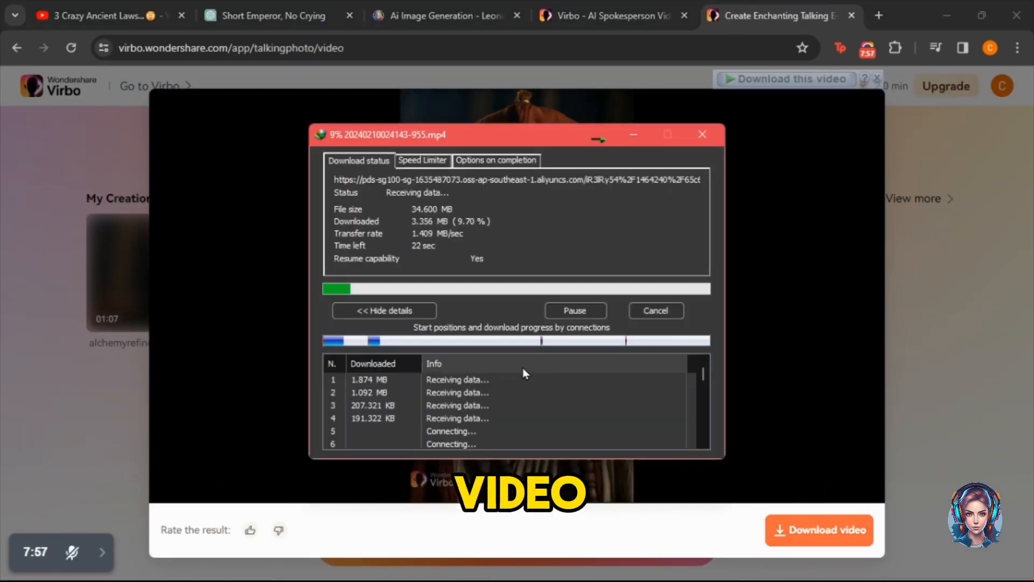
pyautogui.click(640, 3)
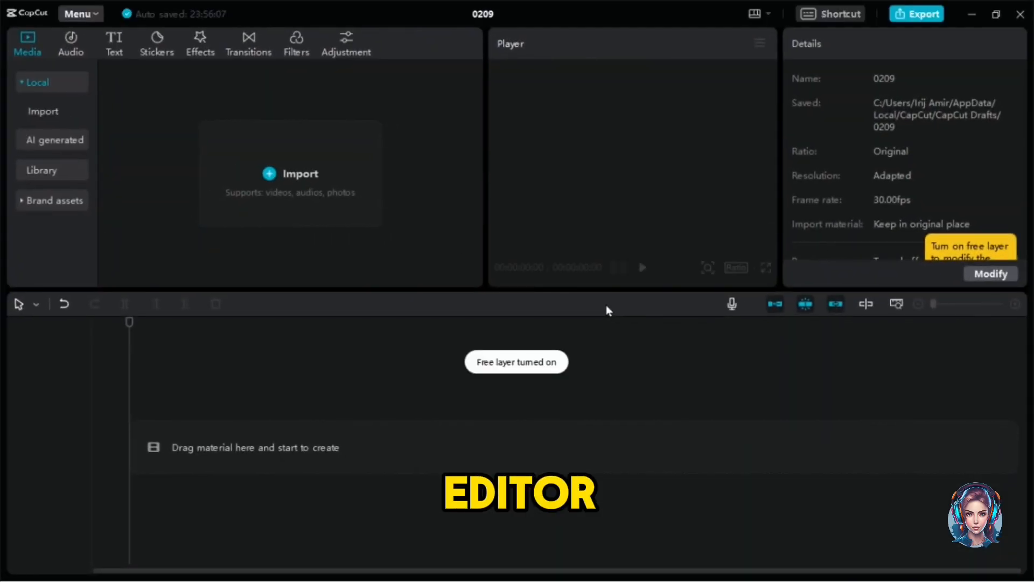
# Step: Import the downloaded avatar video and the generated motion clips into project 0209 in CapCut
pyautogui.click(291, 173)
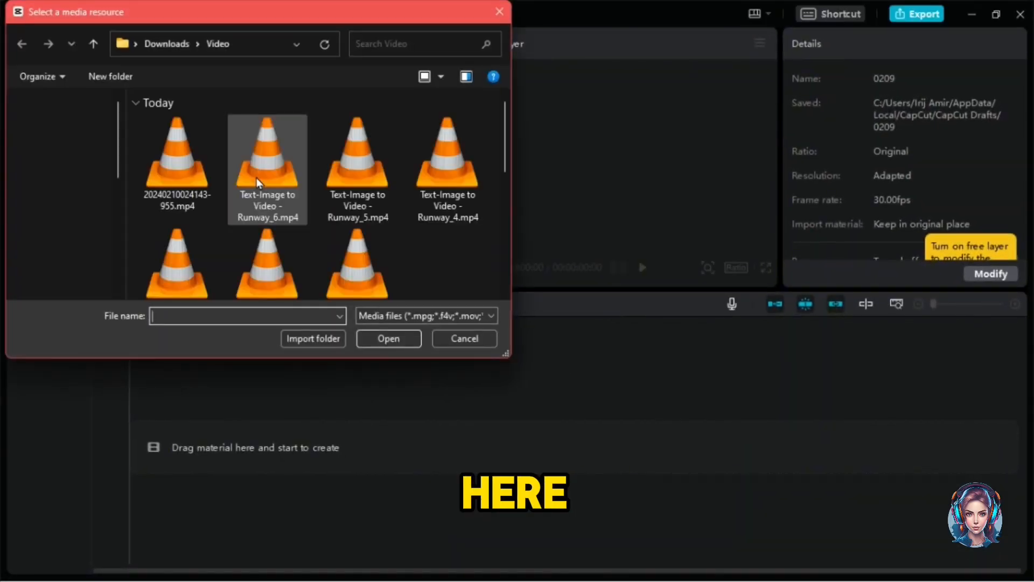
pyautogui.scroll(-5, 317, 205)
pyautogui.click(94, 44)
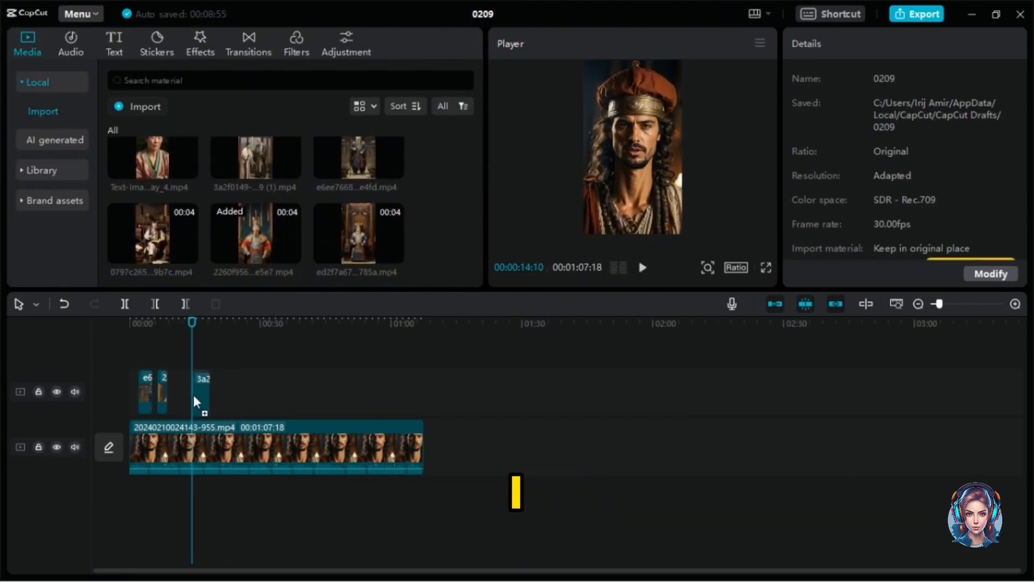
# Step: Place the 3a2f0149 motion clip above the avatar video at 00:00:14:10 and play on to find the next clip's position
pyautogui.click(196, 402)
pyautogui.click(643, 268)
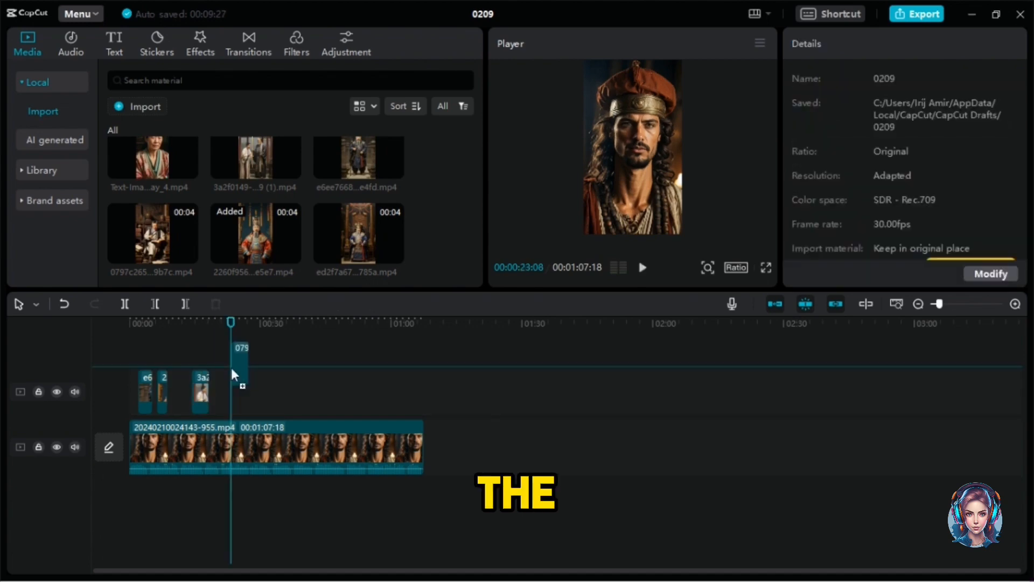